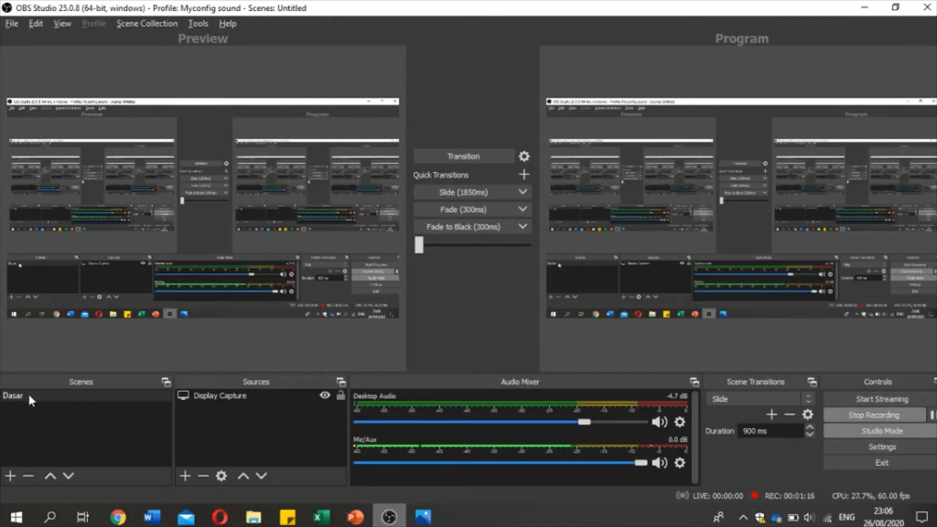
# Step: Rename the scene "Dasar" to "opening"
pyautogui.click(28, 476)
pyautogui.click(530, 272)
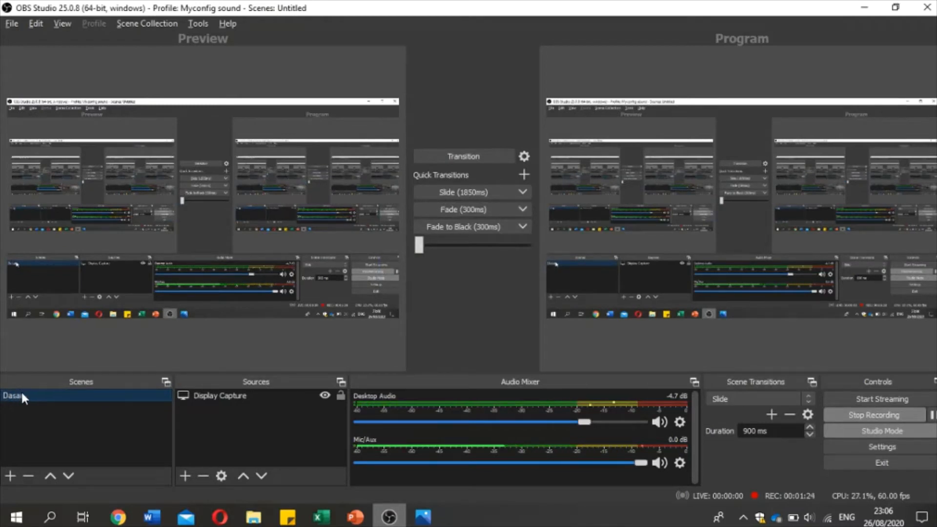
pyautogui.click(21, 395)
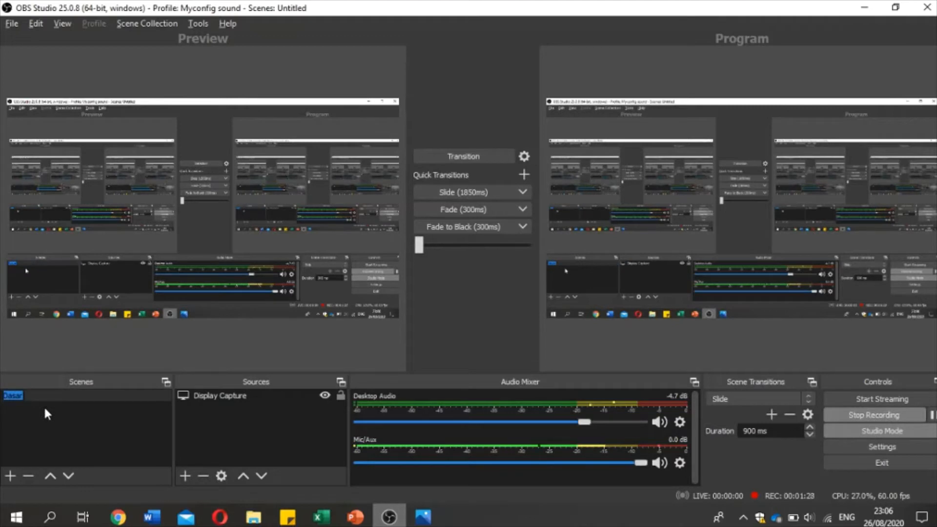
pyautogui.write('openi')
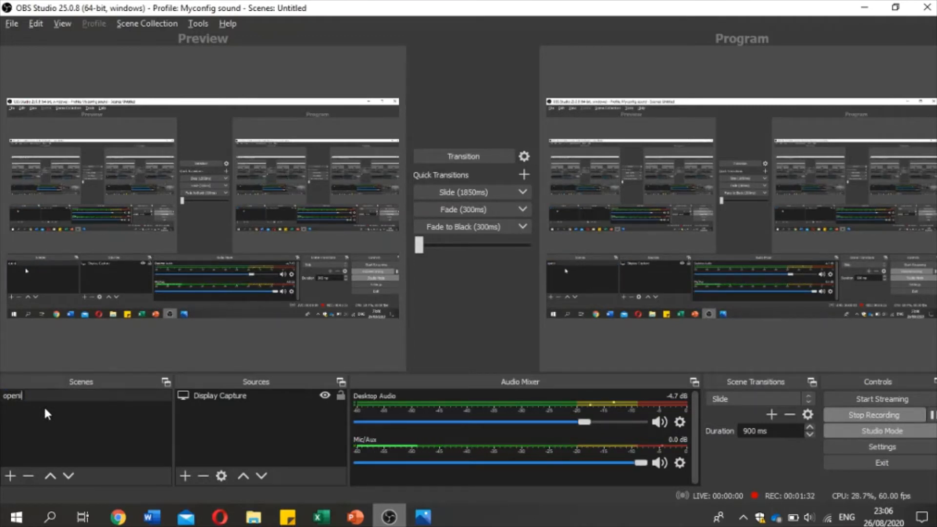
pyautogui.write('ng')
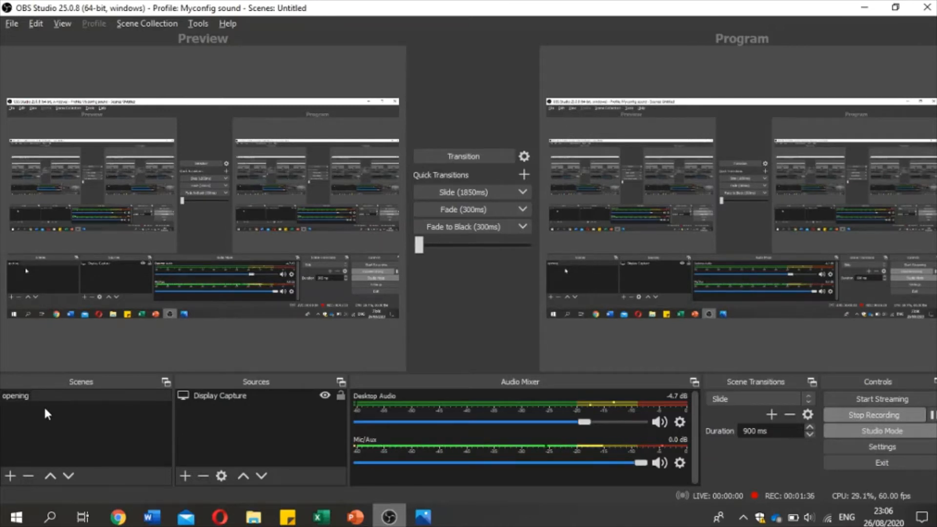
pyautogui.press('Return')
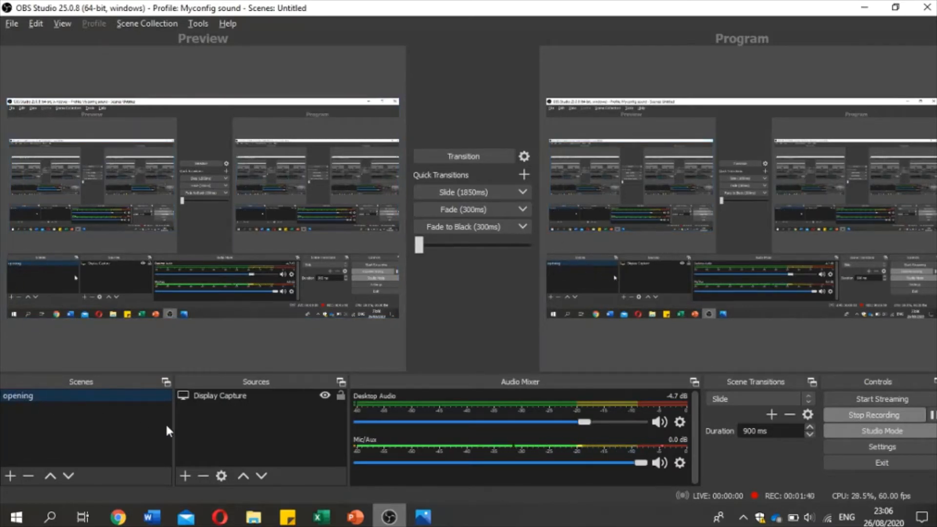
pyautogui.click(242, 396)
pyautogui.click(241, 410)
pyautogui.click(270, 406)
pyautogui.click(221, 395)
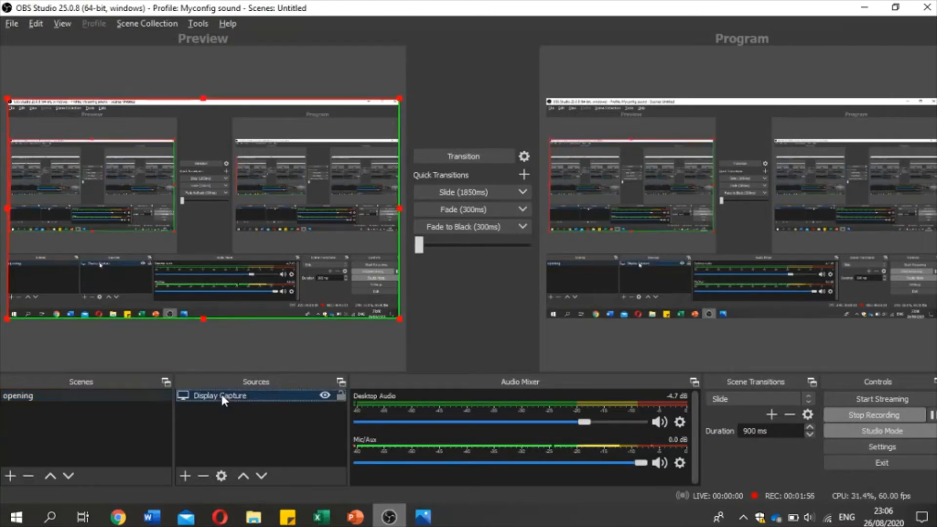
pyautogui.click(248, 420)
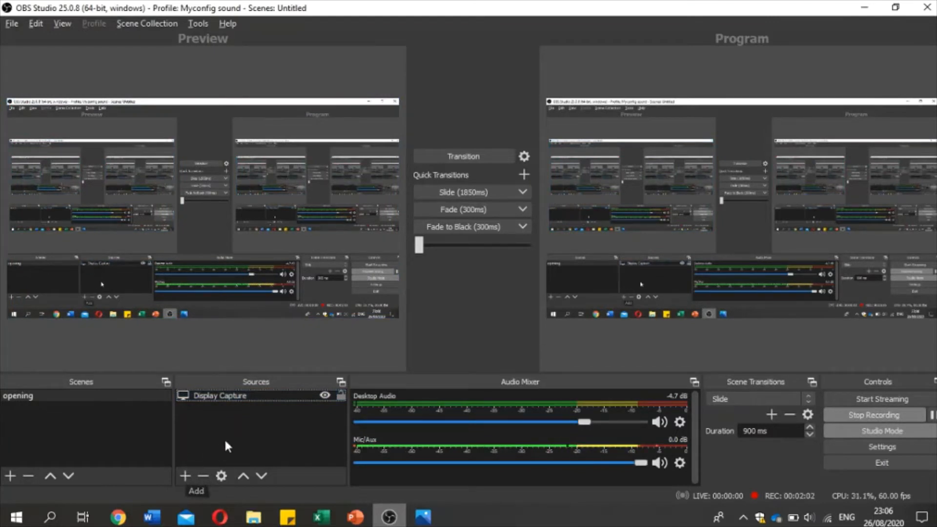
pyautogui.click(184, 476)
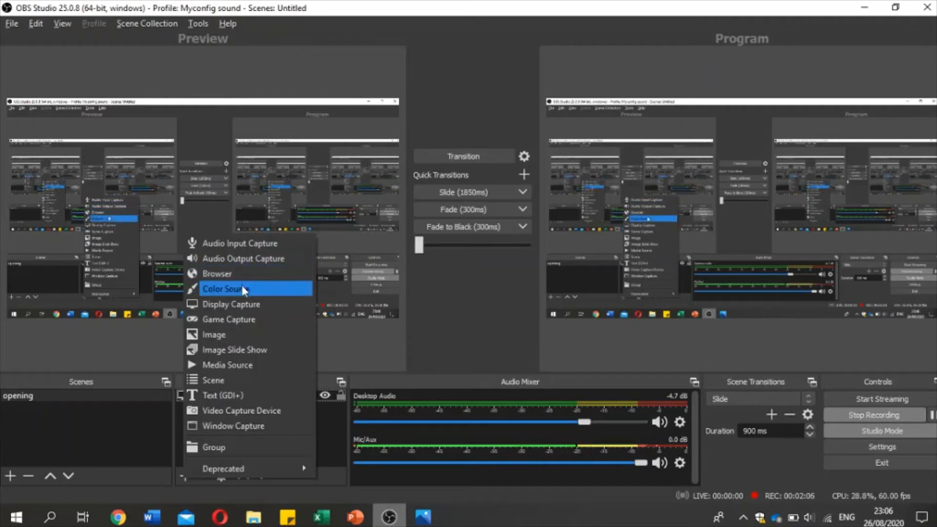
pyautogui.click(136, 418)
pyautogui.click(239, 396)
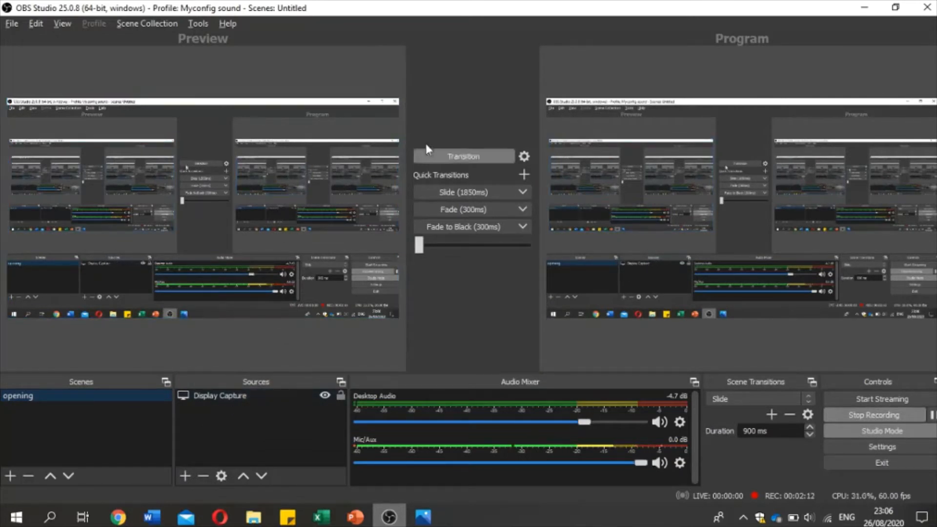
pyautogui.click(270, 429)
pyautogui.click(251, 396)
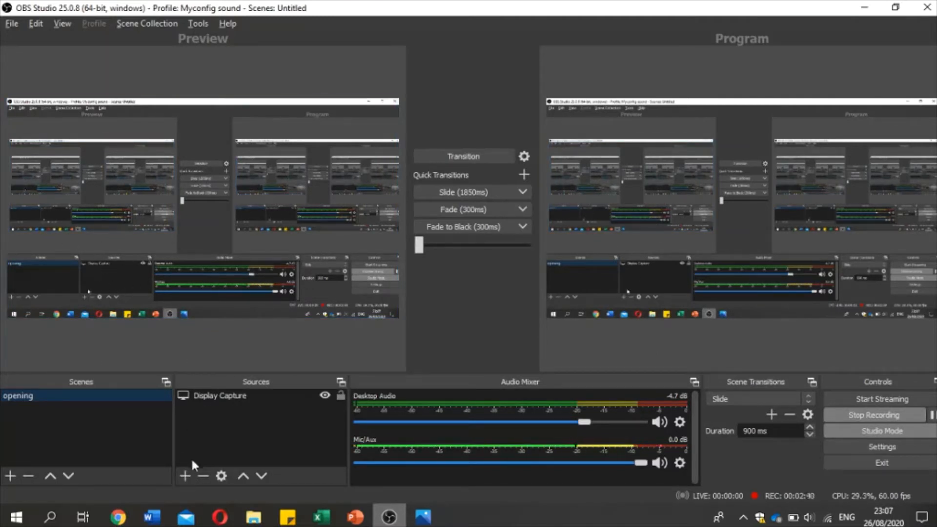
# Step: Add a new image source named "latar" to the opening scene and start browsing for its image file
pyautogui.click(185, 477)
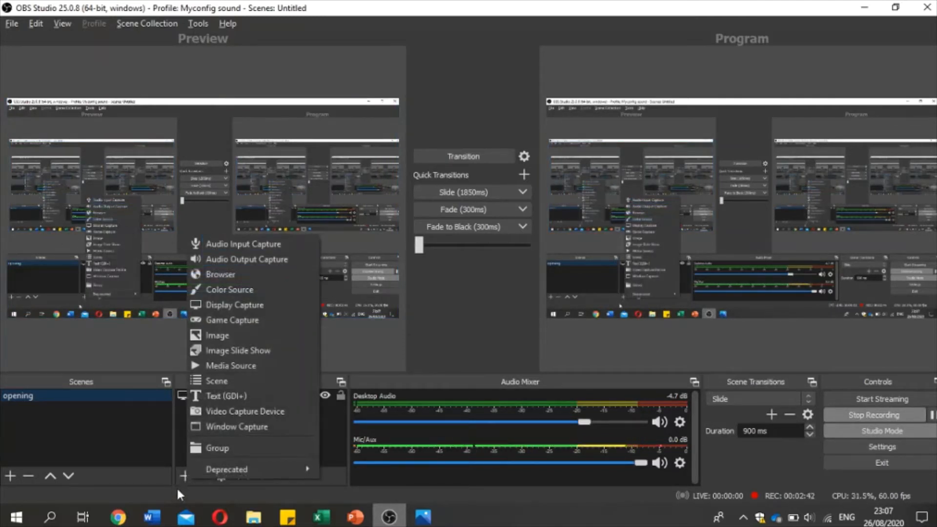
pyautogui.click(184, 482)
pyautogui.click(184, 482)
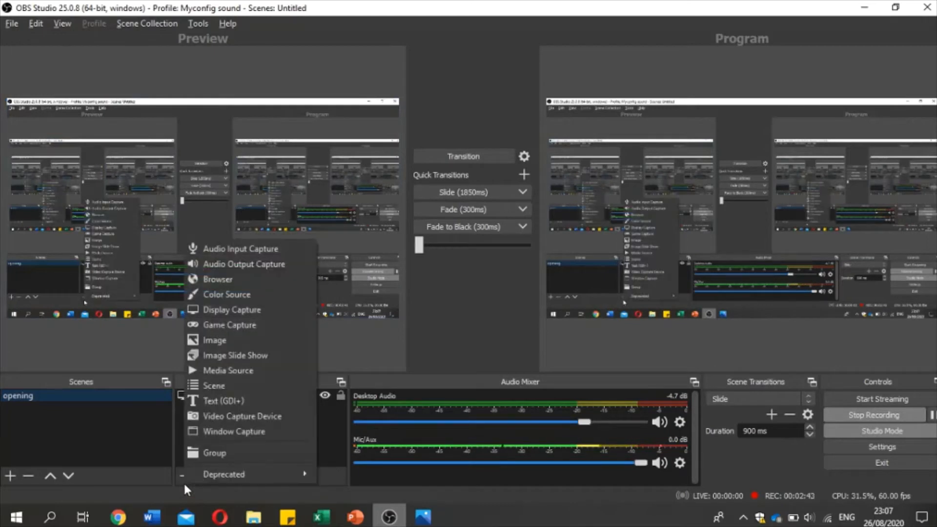
pyautogui.click(230, 341)
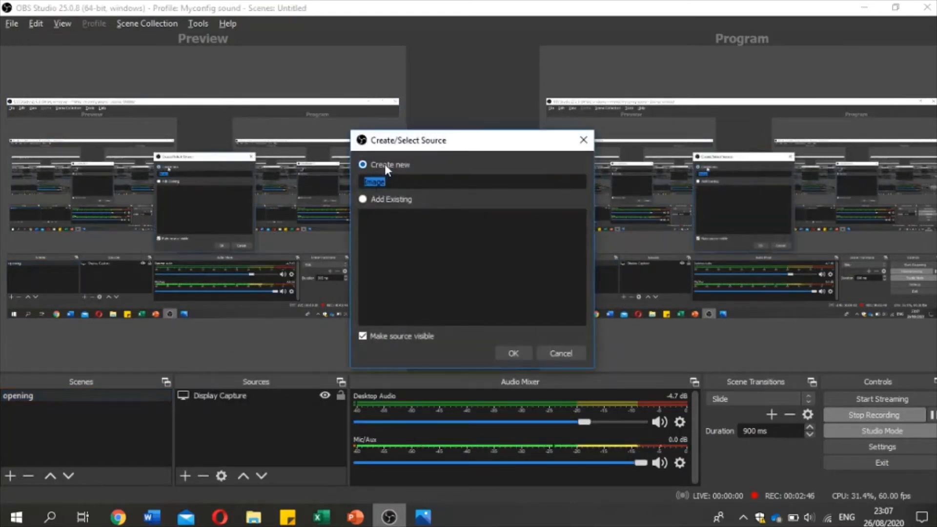
pyautogui.click(410, 180)
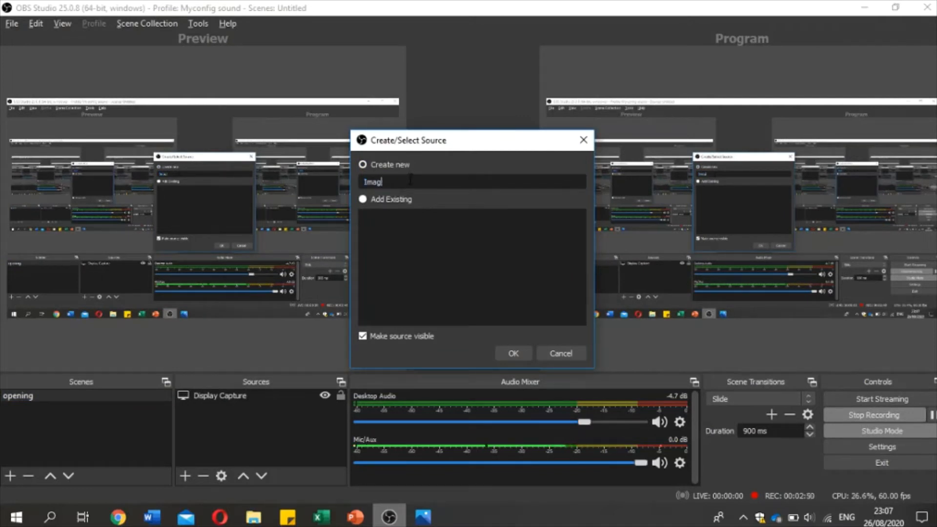
pyautogui.press('BackSpace')
pyautogui.press('BackSpace')
pyautogui.press('BackSpace')
pyautogui.press('BackSpace')
pyautogui.press('BackSpace')
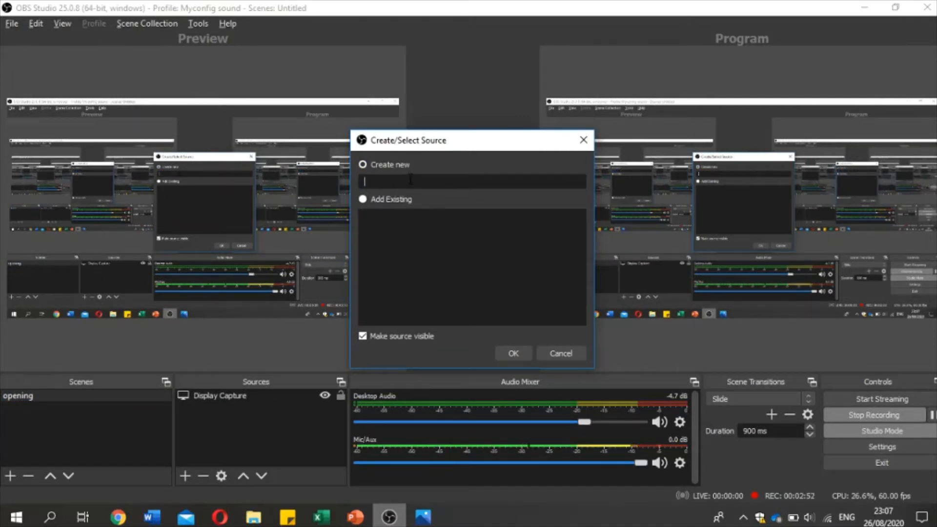
pyautogui.write('latar')
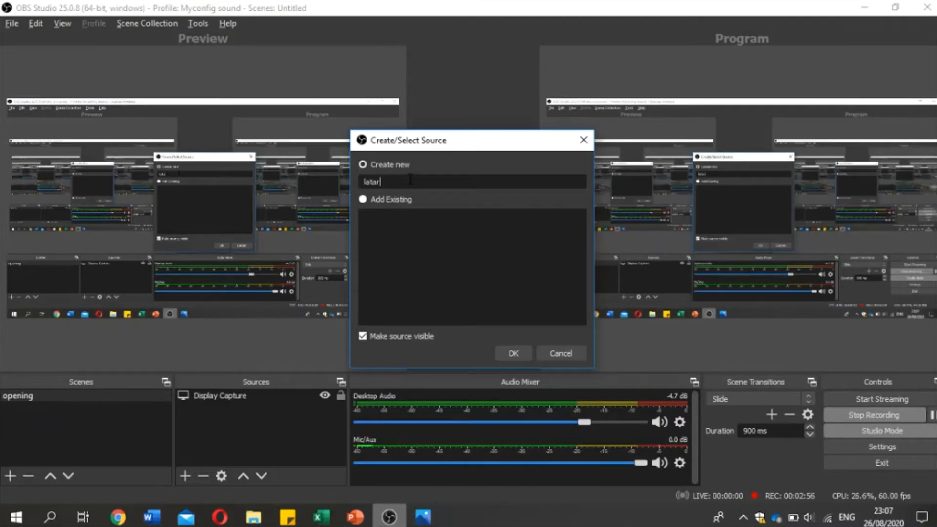
pyautogui.click(509, 351)
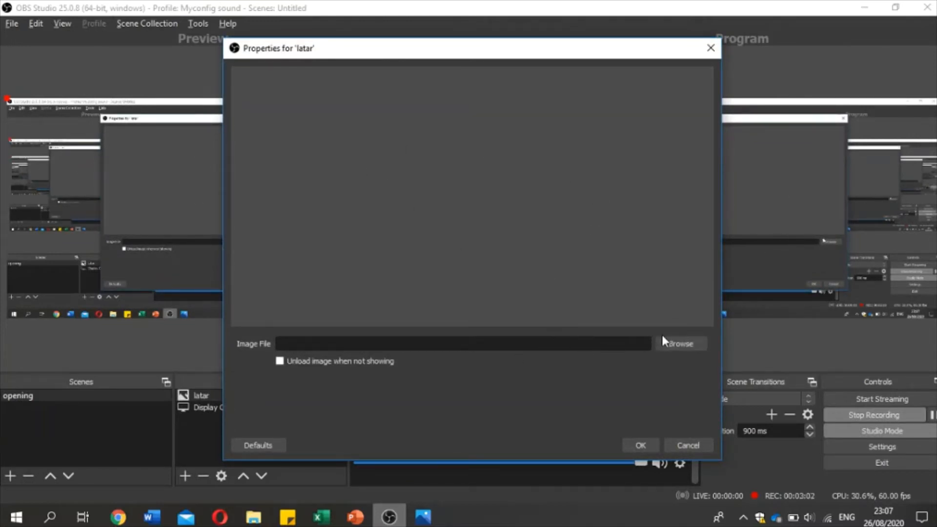
pyautogui.click(680, 342)
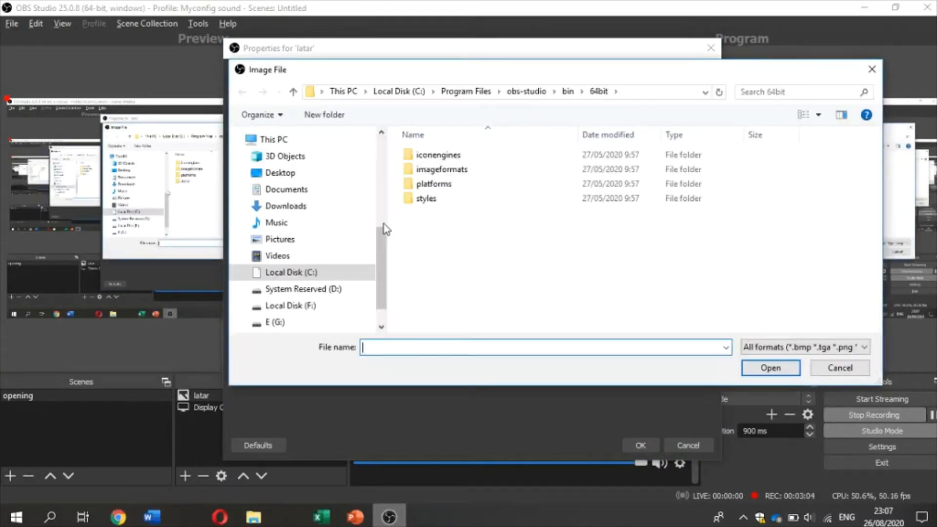
pyautogui.scroll(3, 388, 212)
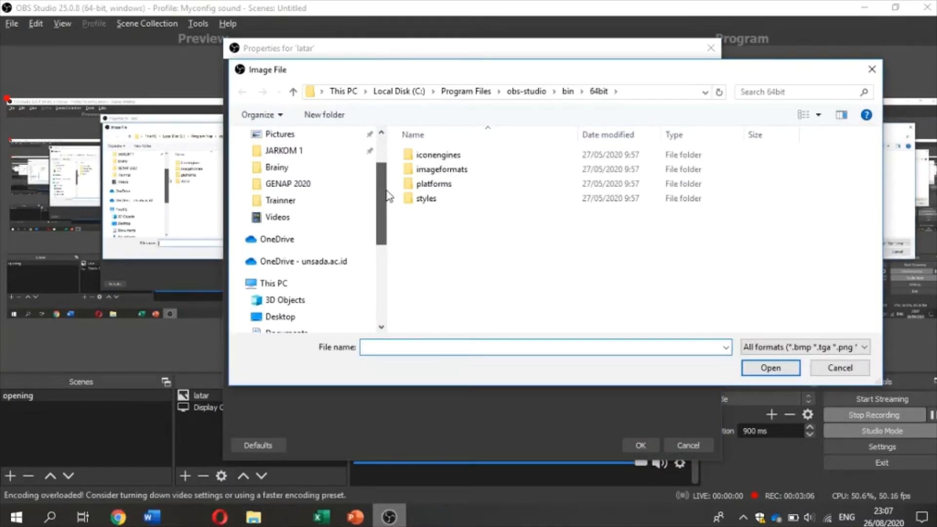
pyautogui.scroll(2, 342, 234)
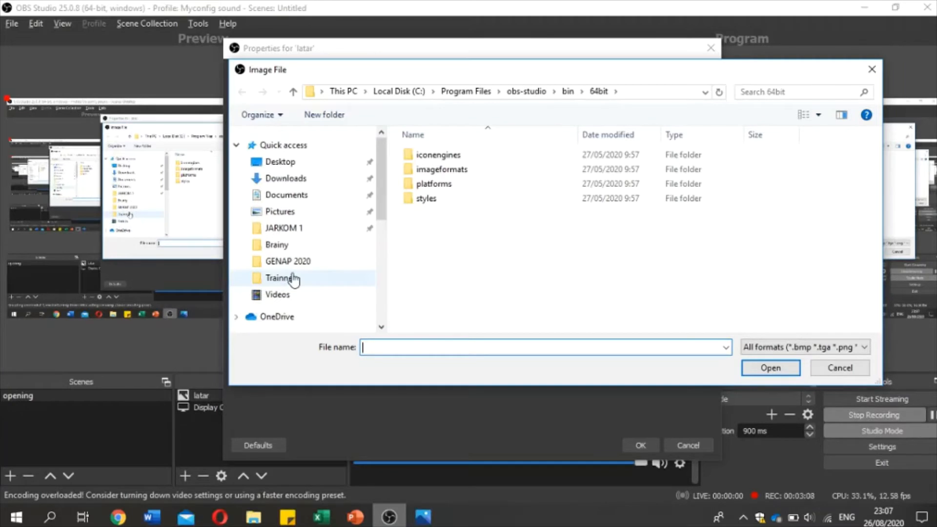
pyautogui.click(293, 279)
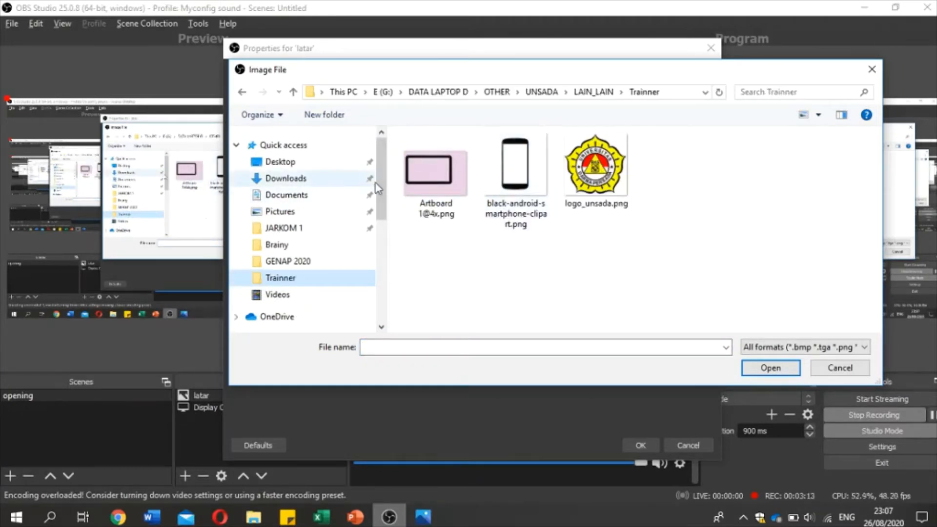
pyautogui.scroll(-1, 378, 193)
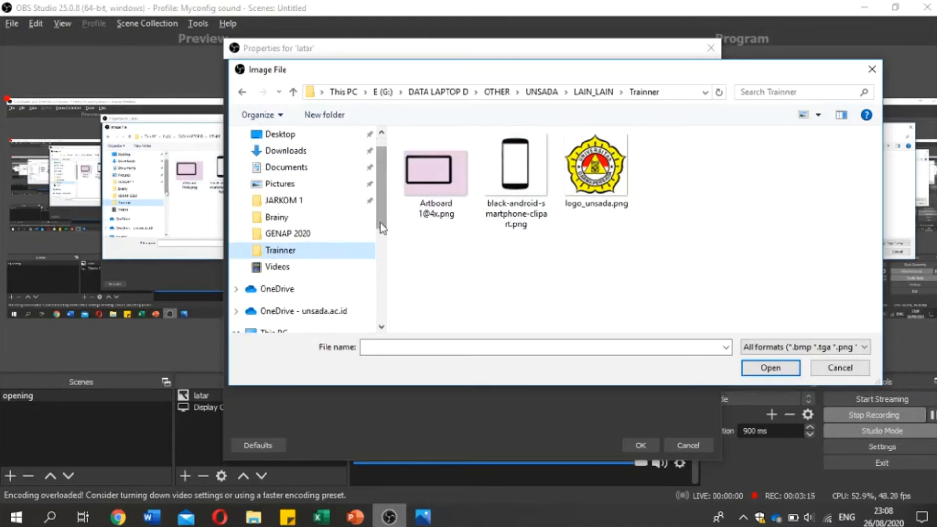
pyautogui.moveTo(380, 223)
pyautogui.mouseDown()
pyautogui.moveTo(381, 184)
pyautogui.moveTo(384, 227)
pyautogui.moveTo(385, 214)
pyautogui.mouseUp()
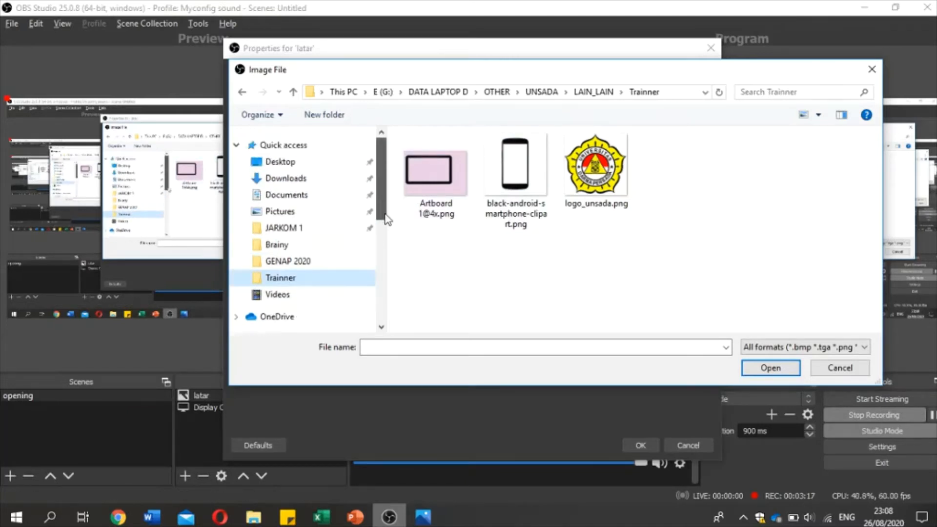
# Step: Load masjid-nabawi-wallpaper-hd.jpg from the Pictures folder as the latar image and accept the source properties
pyautogui.click(288, 213)
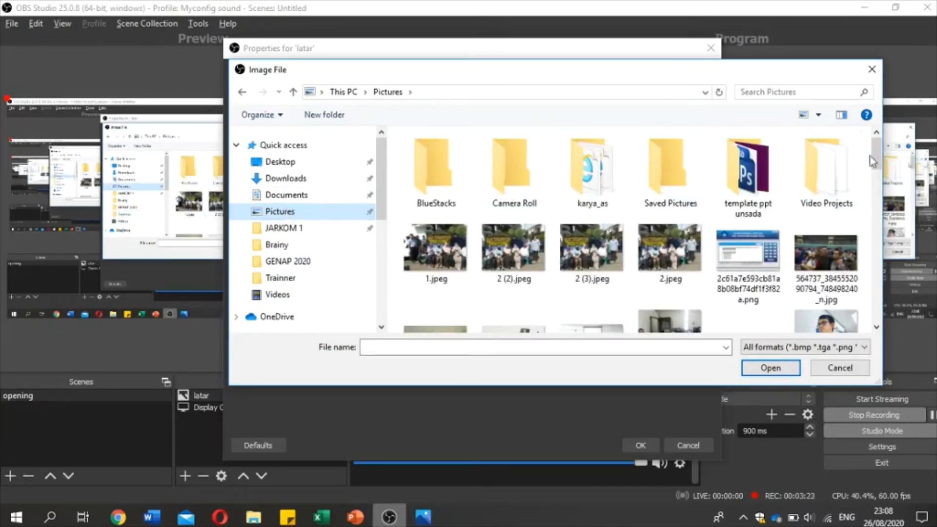
pyautogui.moveTo(876, 161); pyautogui.dragTo(884, 193)
pyautogui.moveTo(885, 202); pyautogui.dragTo(898, 251)
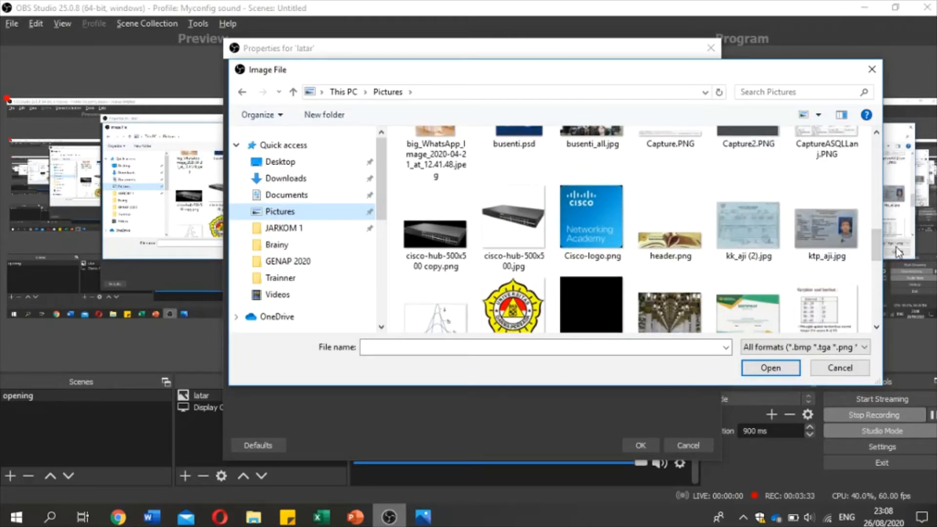
pyautogui.moveTo(877, 251); pyautogui.dragTo(883, 264)
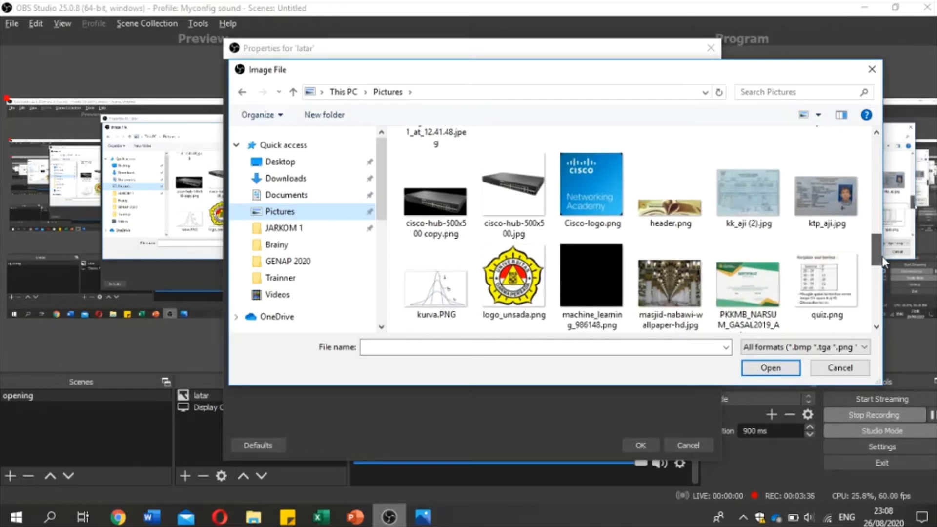
pyautogui.click(686, 303)
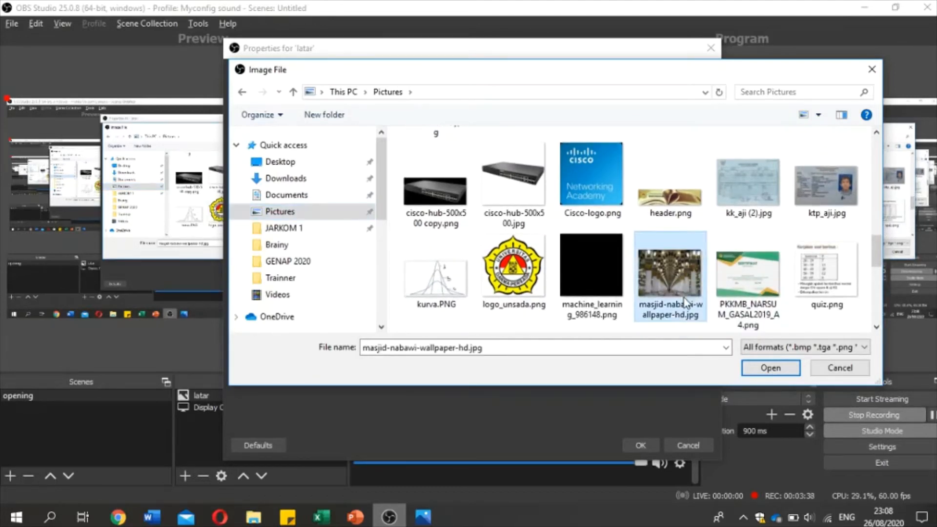
pyautogui.click(770, 370)
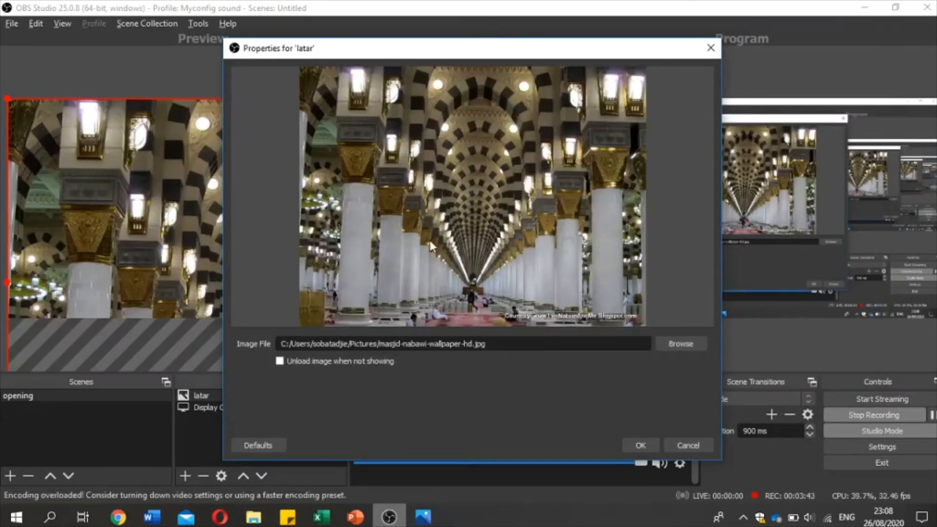
pyautogui.click(650, 442)
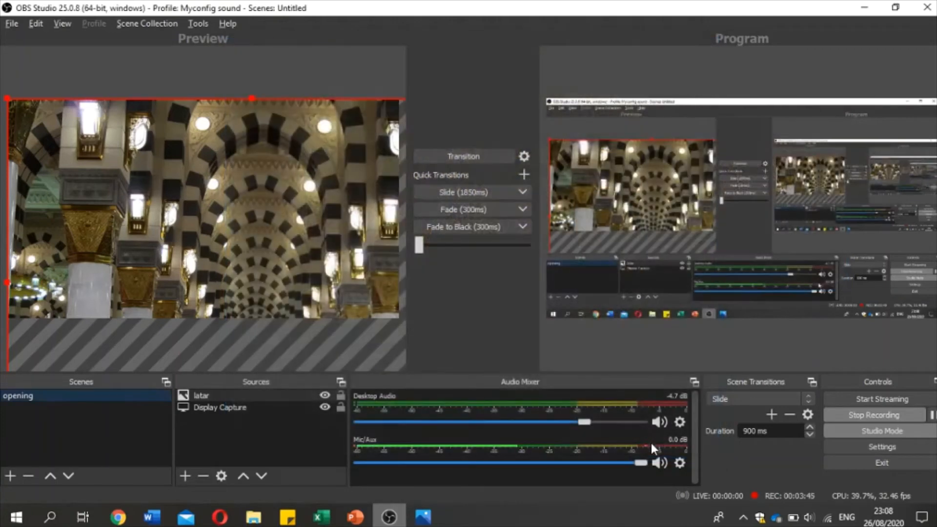
# Step: Shift the display capture down and to the right in the preview, and move the latar image slightly to the right
pyautogui.click(256, 238)
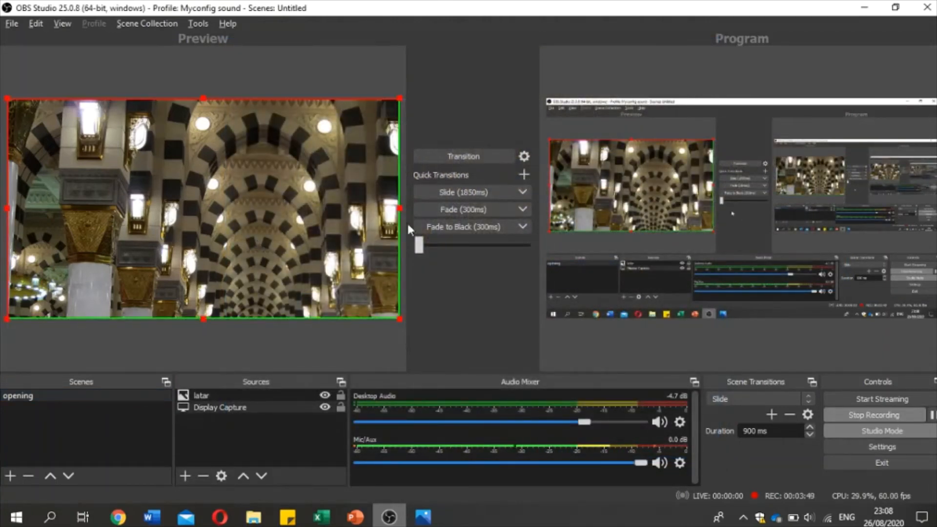
pyautogui.moveTo(259, 249); pyautogui.dragTo(267, 276)
pyautogui.moveTo(197, 235); pyautogui.dragTo(331, 299)
pyautogui.click(287, 272)
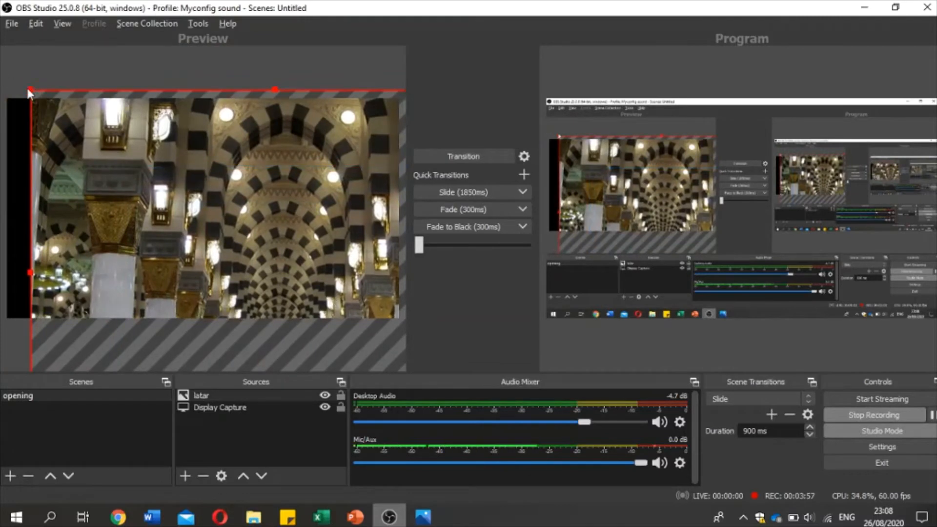
# Step: Shrink the latar image to about the canvas height and place it in the canvas's upper-left corner
pyautogui.moveTo(30, 86); pyautogui.dragTo(225, 254)
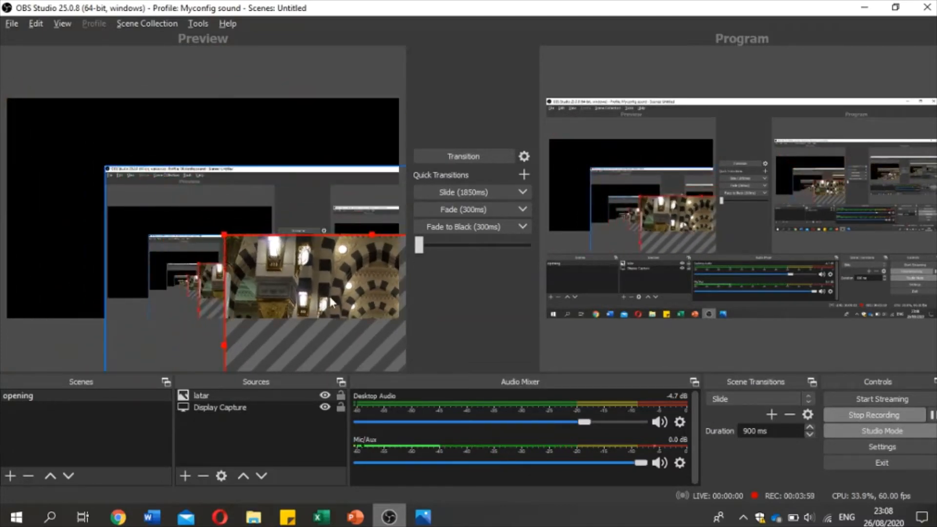
pyautogui.moveTo(330, 296); pyautogui.dragTo(121, 175)
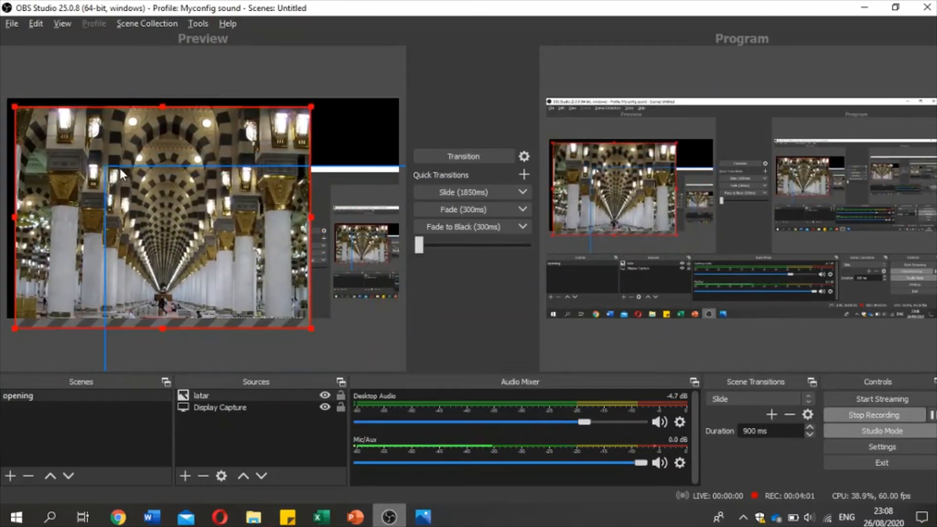
pyautogui.click(350, 134)
pyautogui.click(243, 175)
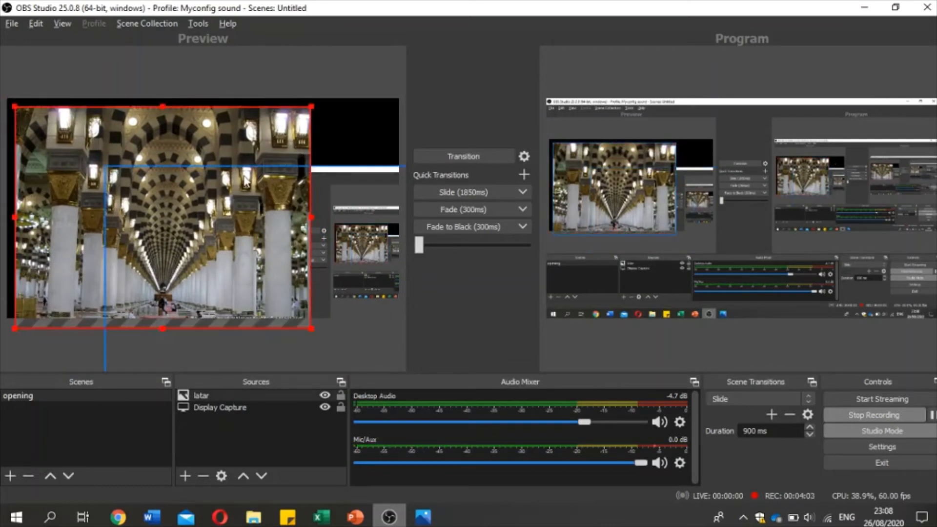
pyautogui.moveTo(259, 142); pyautogui.dragTo(252, 137)
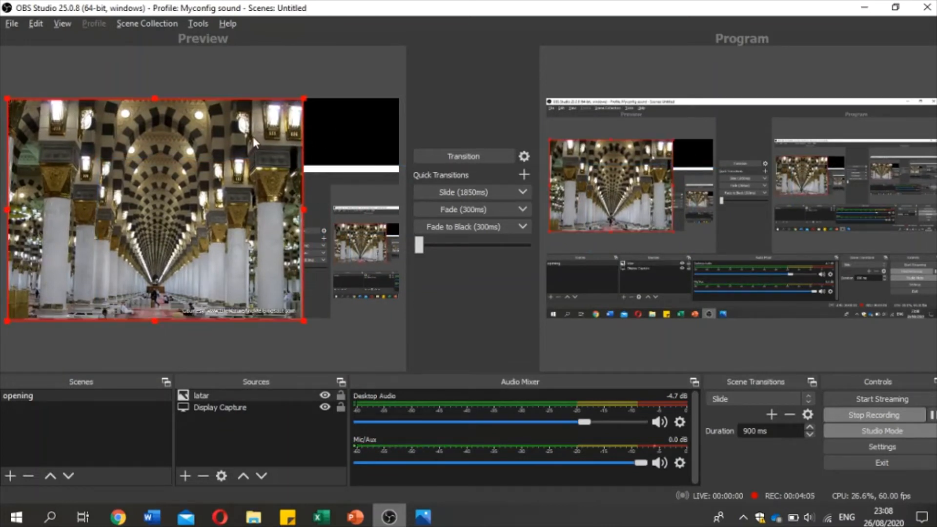
# Step: Shrink the latar image to fit the canvas height and move the display capture back so it fills the canvas
pyautogui.moveTo(303, 320)
pyautogui.mouseDown()
pyautogui.moveTo(335, 327)
pyautogui.moveTo(395, 315)
pyautogui.moveTo(295, 315)
pyautogui.mouseUp()
pyautogui.moveTo(286, 282)
pyautogui.mouseDown()
pyautogui.moveTo(280, 277)
pyautogui.moveTo(301, 288)
pyautogui.mouseUp()
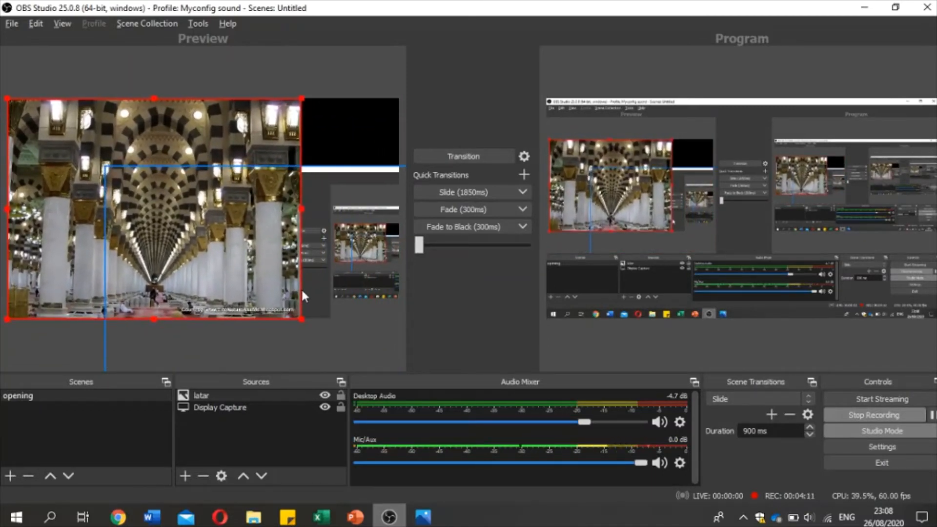
pyautogui.click(302, 205)
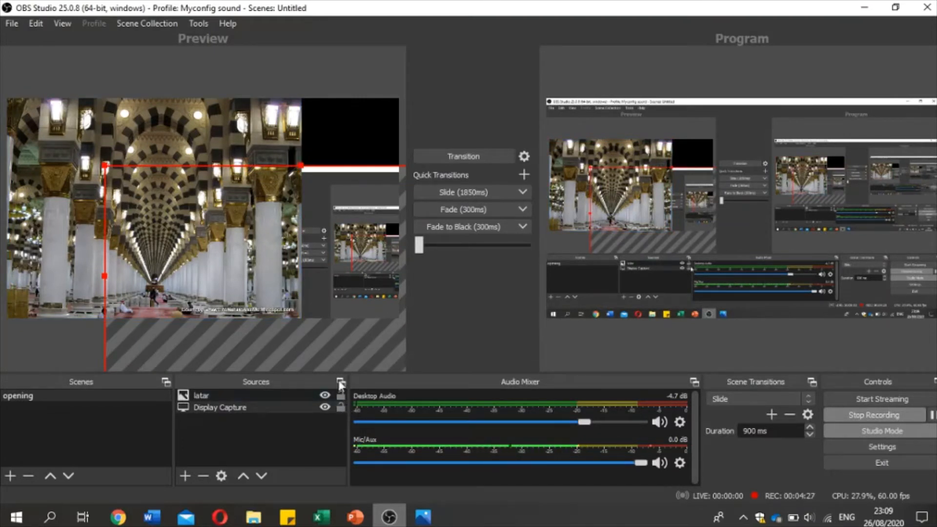
pyautogui.moveTo(367, 242); pyautogui.dragTo(270, 170)
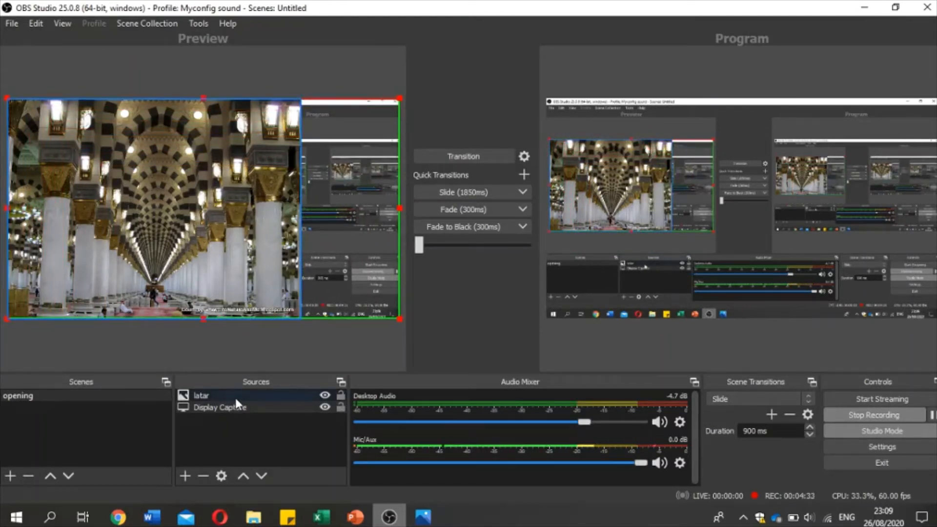
pyautogui.click(267, 265)
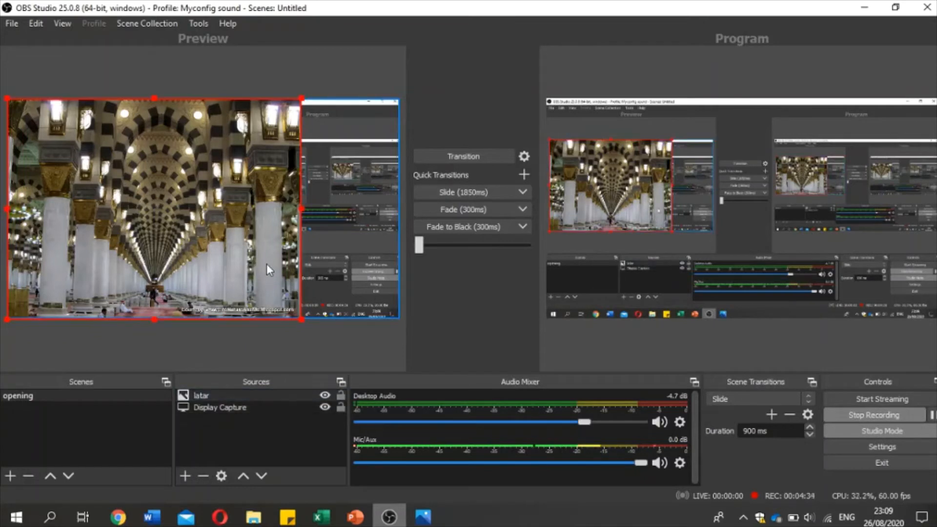
pyautogui.click(301, 211)
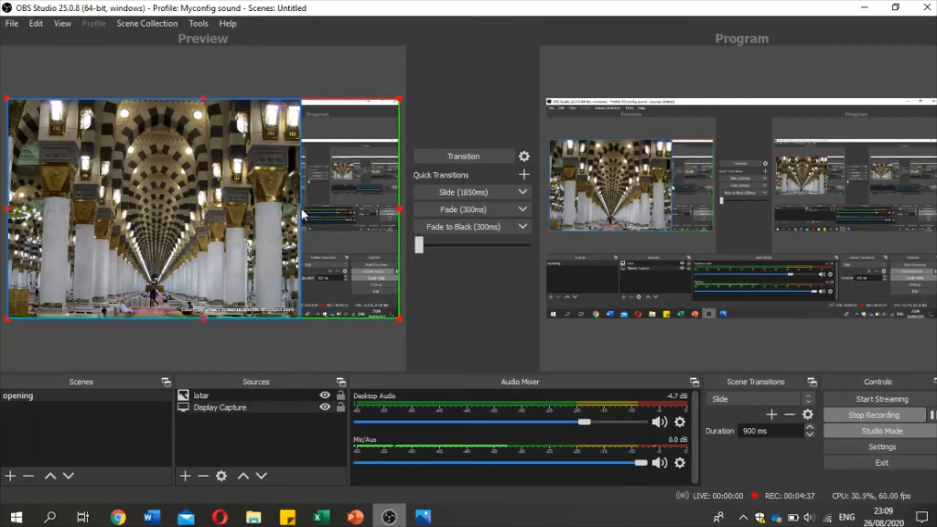
pyautogui.click(262, 214)
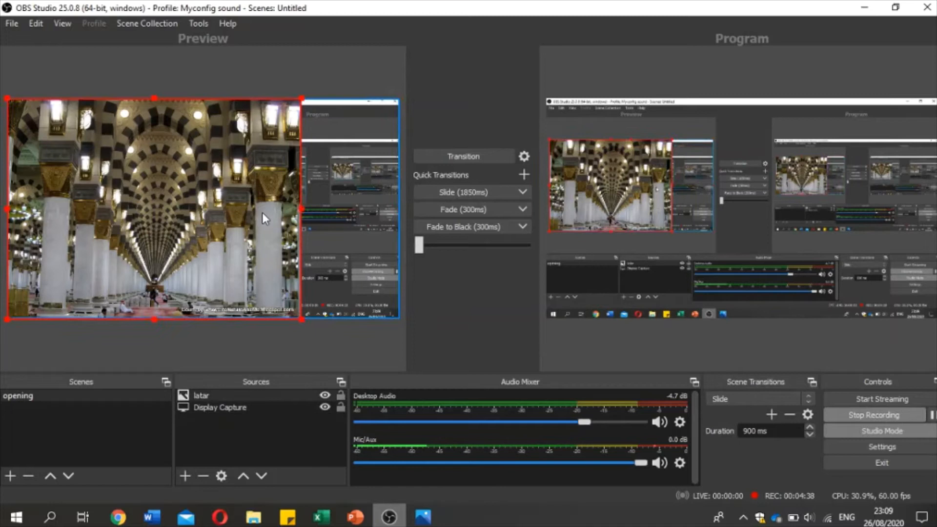
pyautogui.keyDown('ctrl'); pyautogui.click(301, 210); pyautogui.keyUp('ctrl')
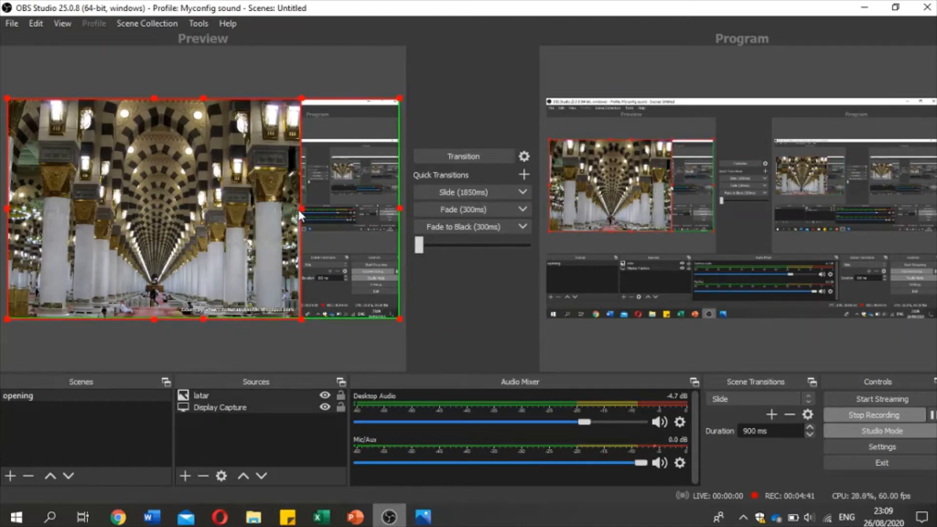
pyautogui.keyDown('ctrl'); pyautogui.click(303, 209); pyautogui.keyUp('ctrl')
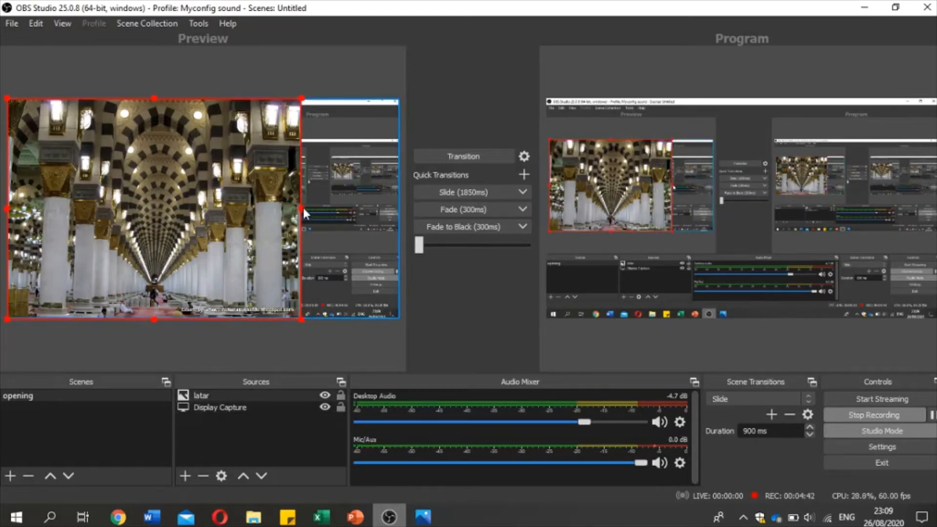
pyautogui.click(293, 439)
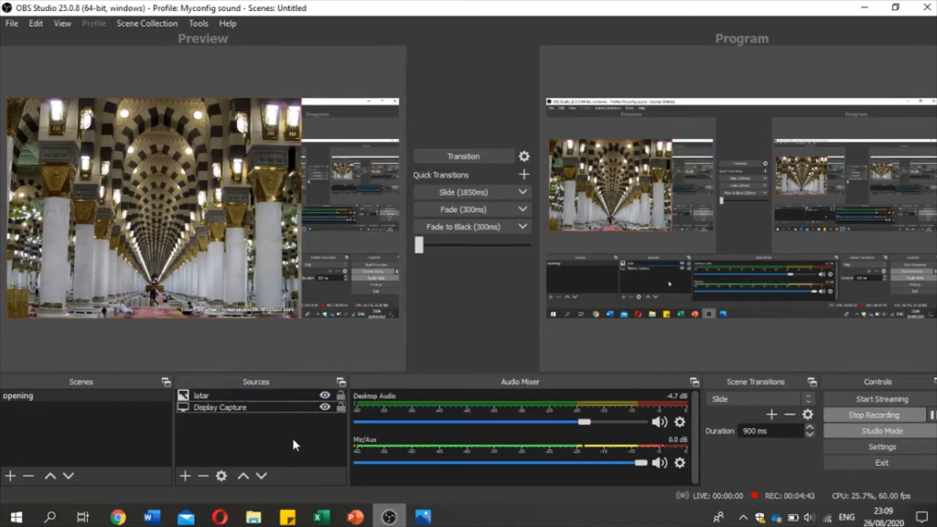
pyautogui.click(367, 209)
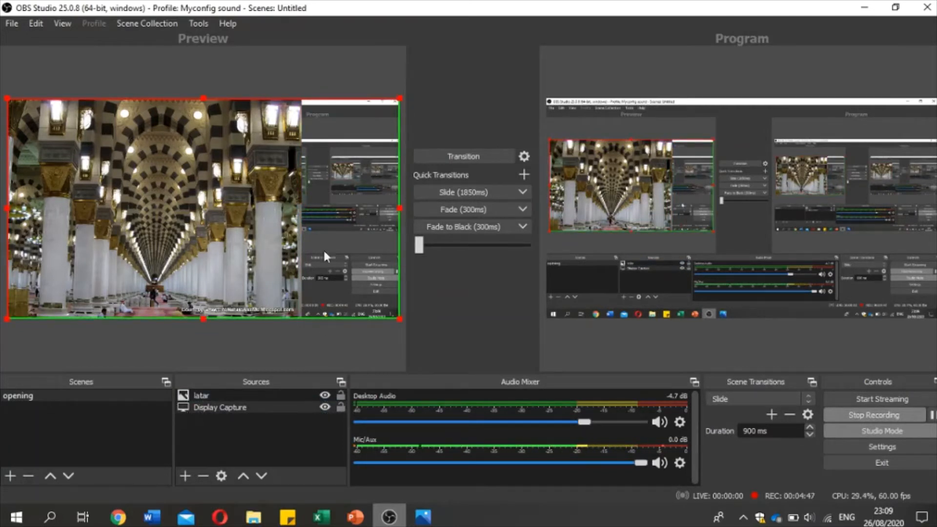
pyautogui.click(298, 245)
pyautogui.click(339, 237)
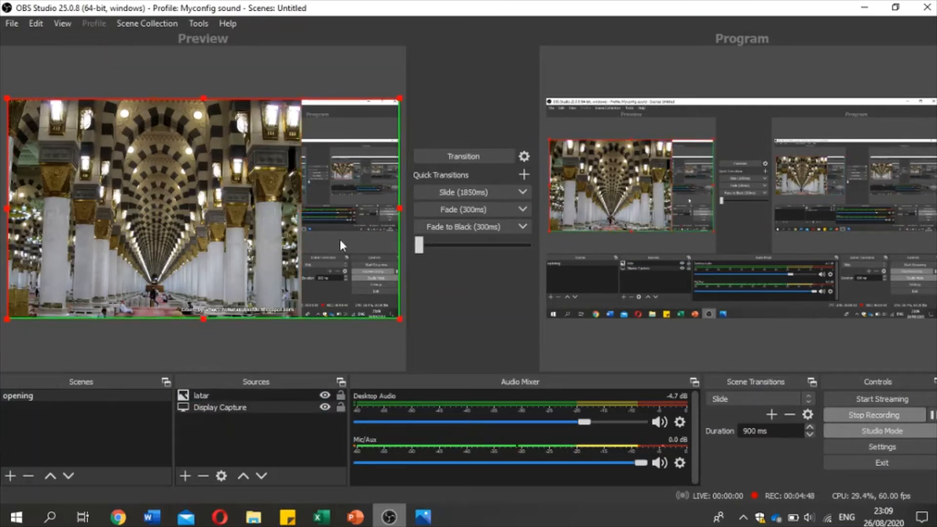
pyautogui.click(263, 212)
pyautogui.click(302, 207)
# Step: Lock the Display Capture source and stretch the latar image horizontally to the full canvas width
pyautogui.click(340, 408)
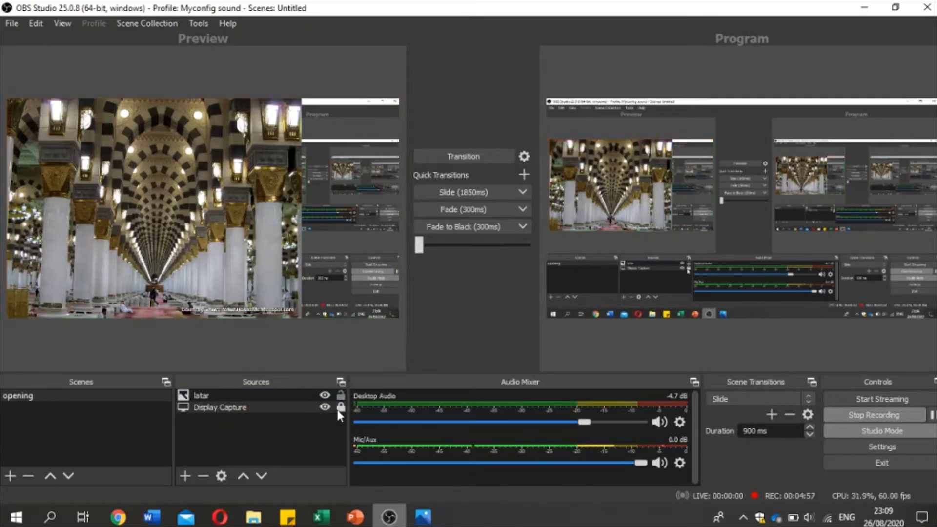
pyautogui.click(296, 218)
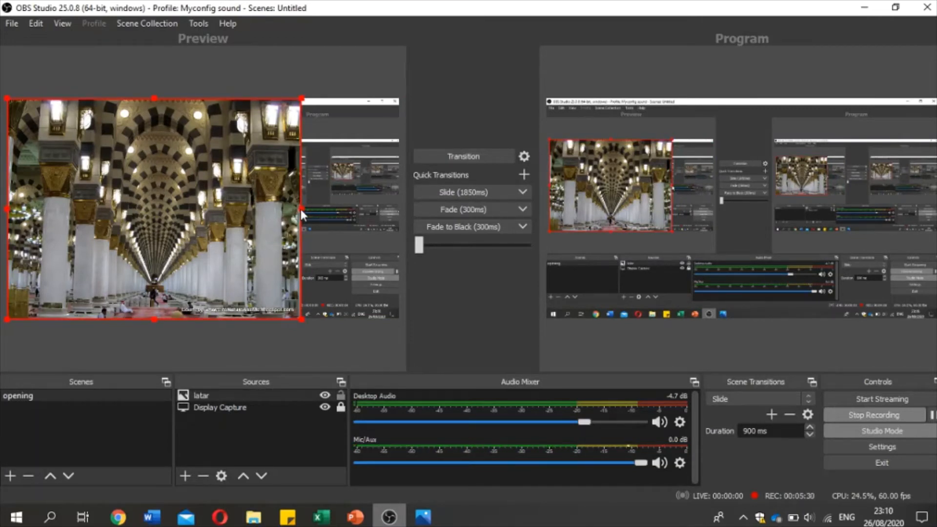
pyautogui.moveTo(302, 213); pyautogui.dragTo(398, 209)
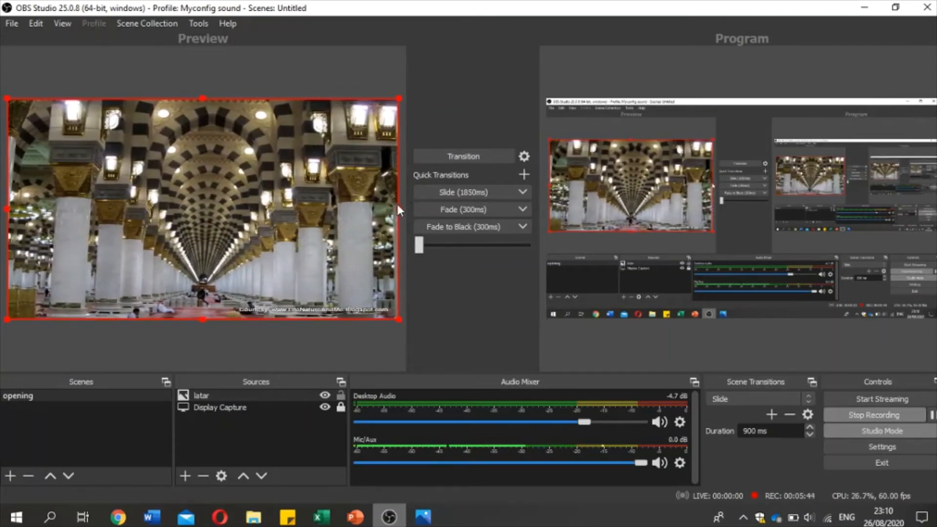
# Step: Lock the latar image source so it cannot be moved in the preview
pyautogui.click(279, 347)
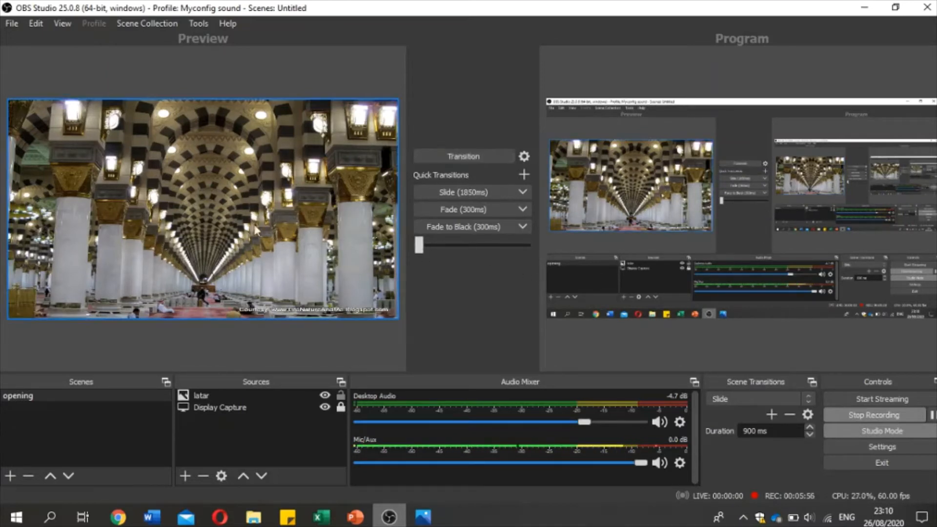
pyautogui.click(273, 396)
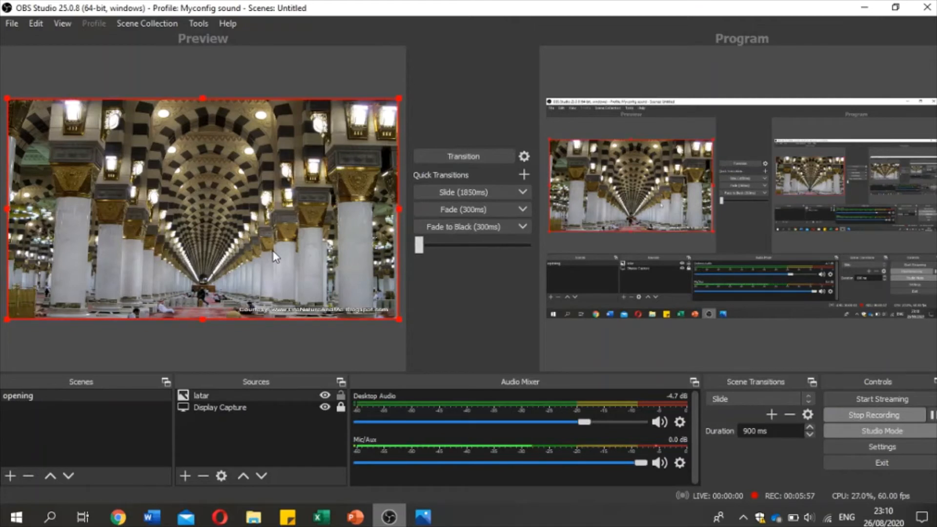
pyautogui.click(340, 397)
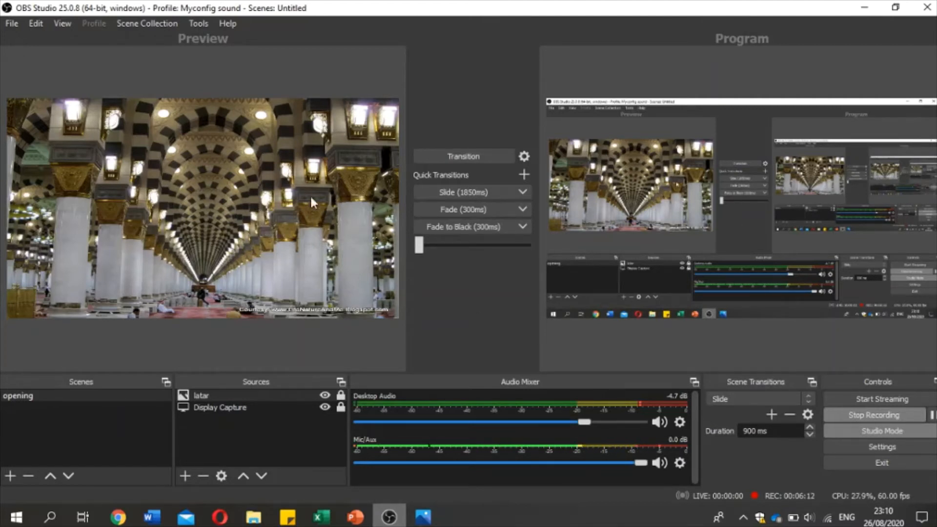
# Step: Add a Text (GDI+) source named "Selamat Datang di perkuliahan basis data silahkan menunggu sebentar -" followed by the presenter's full name
pyautogui.click(185, 475)
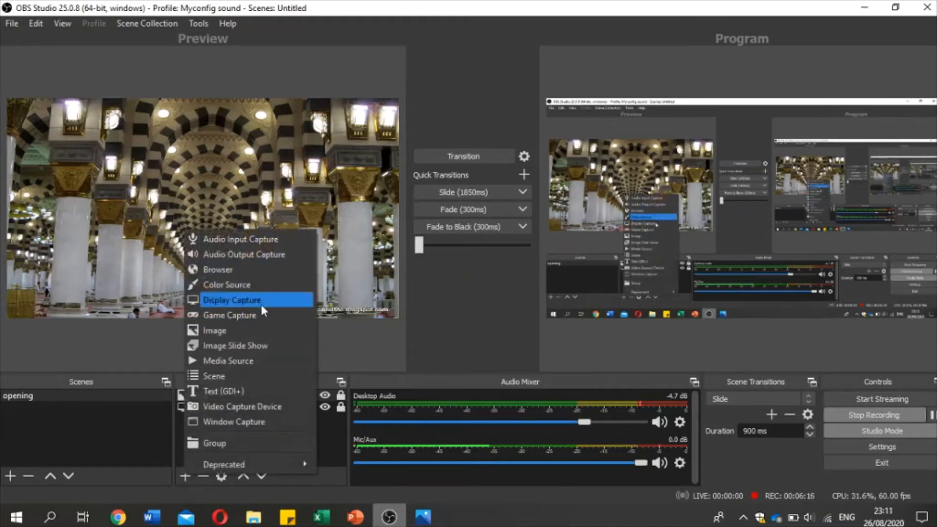
pyautogui.click(242, 392)
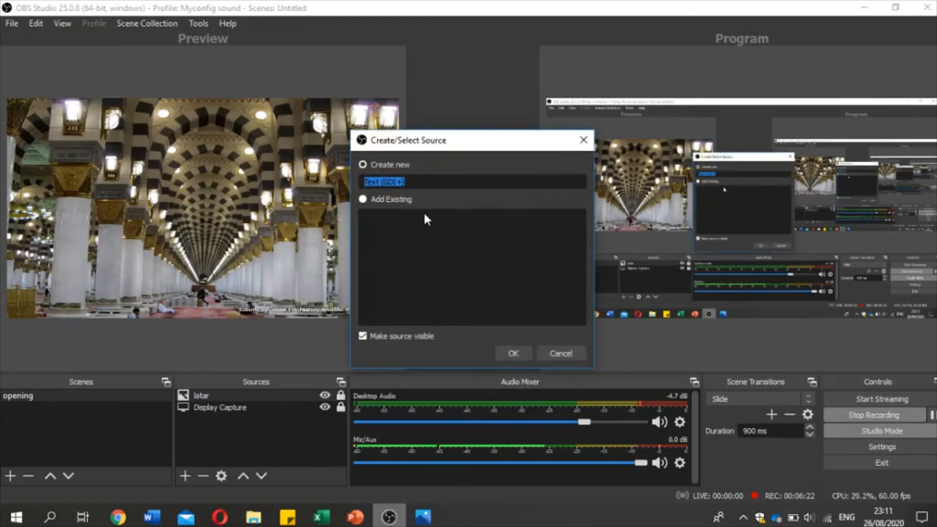
pyautogui.write('S')
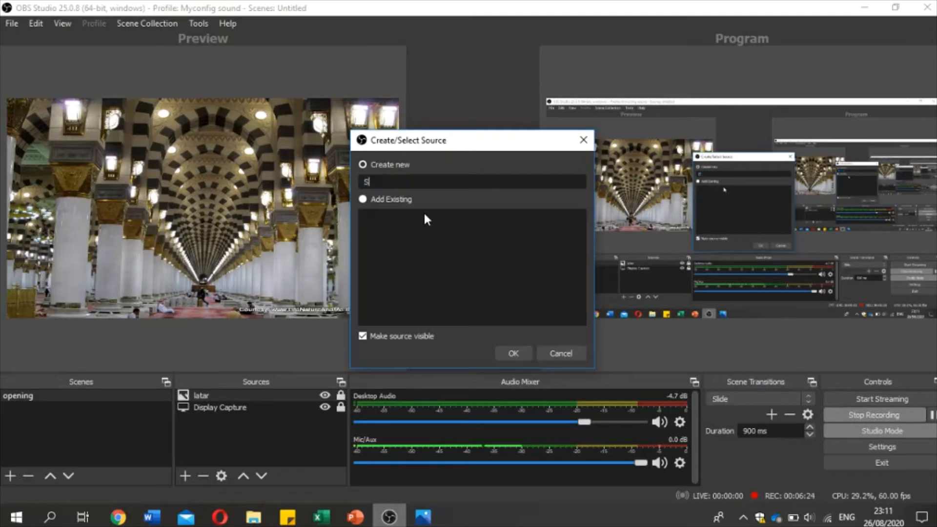
pyautogui.write('elamat ')
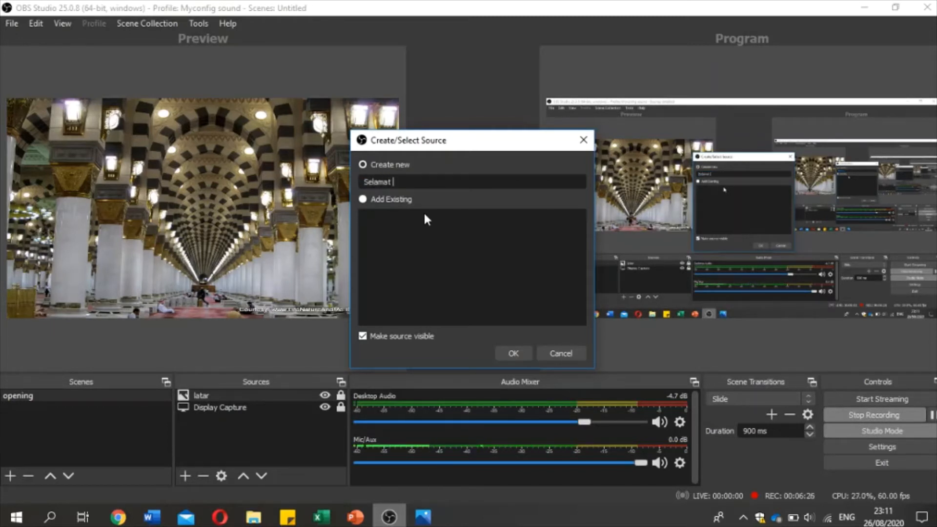
pyautogui.write('Datang ')
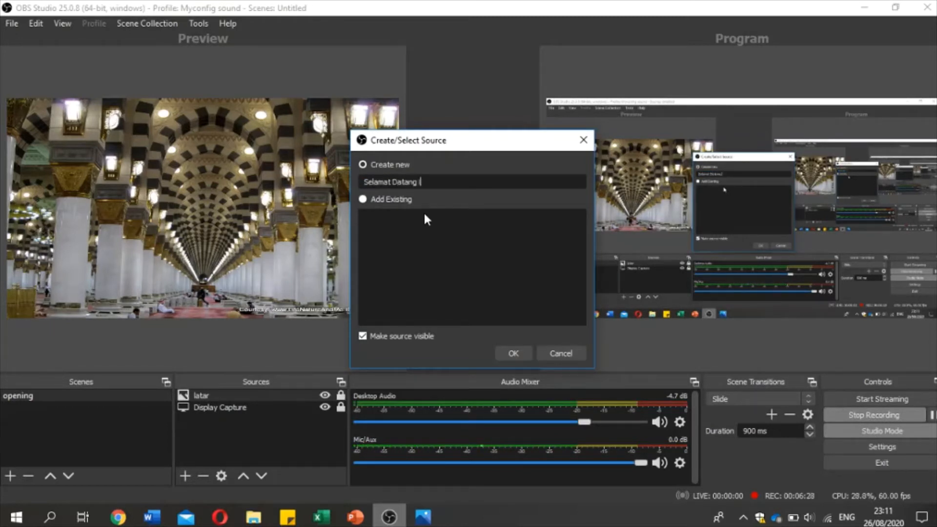
pyautogui.write('di perkuliahan ')
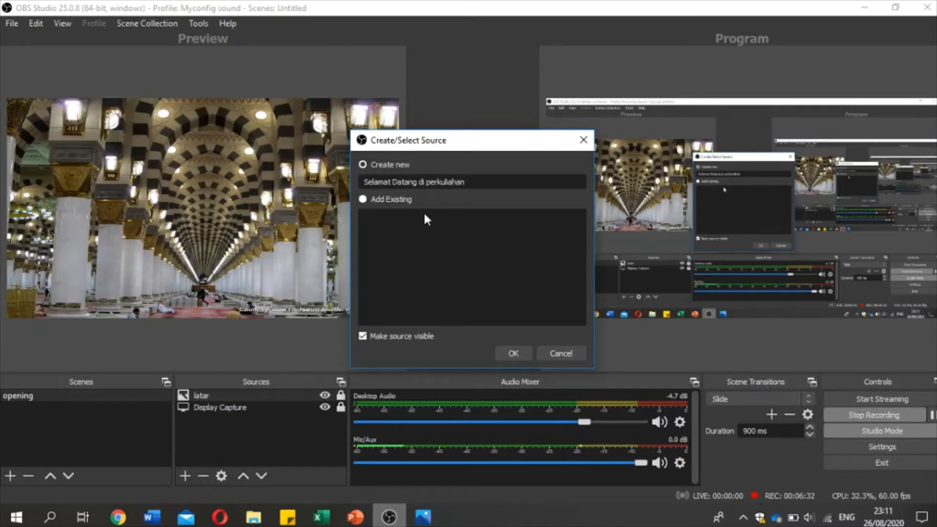
pyautogui.write('basis dat')
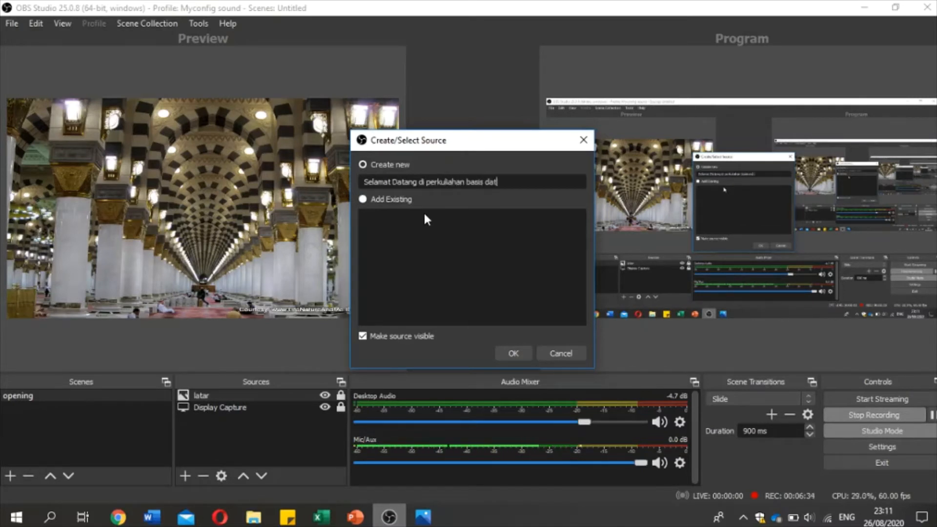
pyautogui.write('a -')
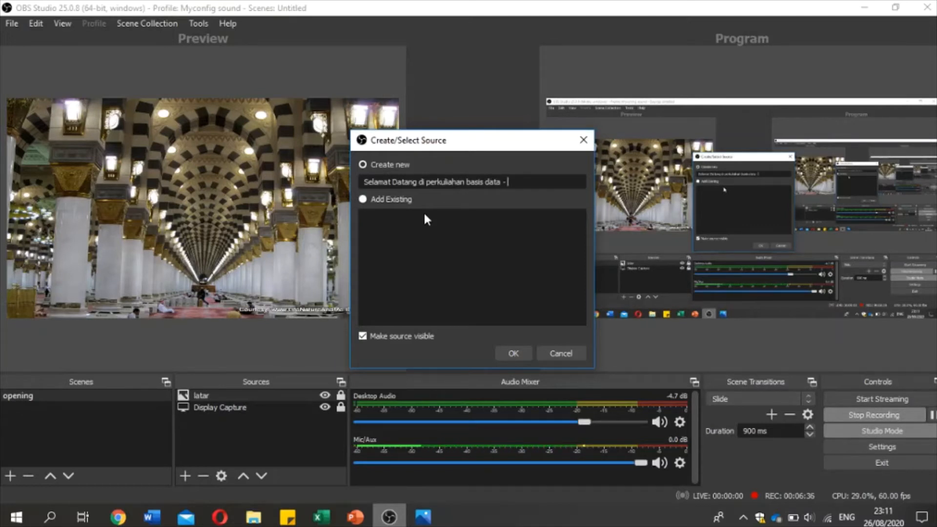
pyautogui.press('BackSpace')
pyautogui.press('BackSpace')
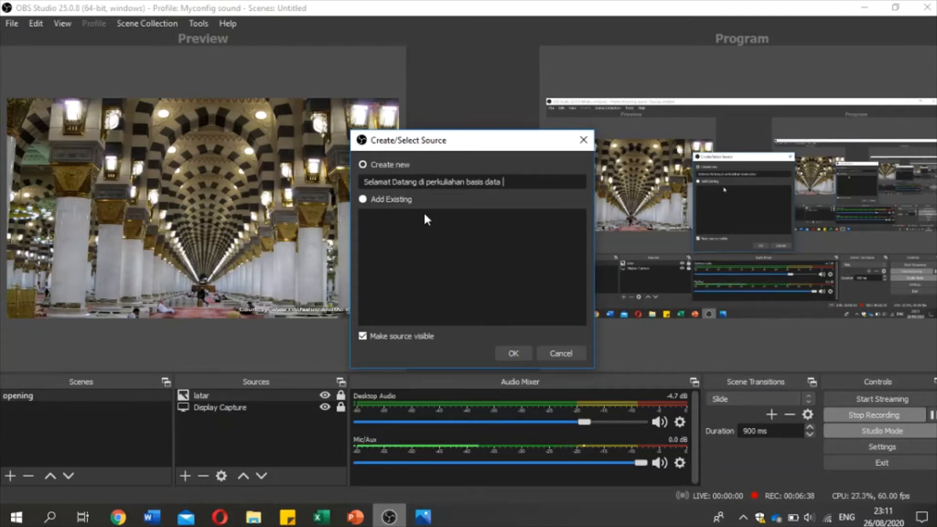
pyautogui.write('silahkan men')
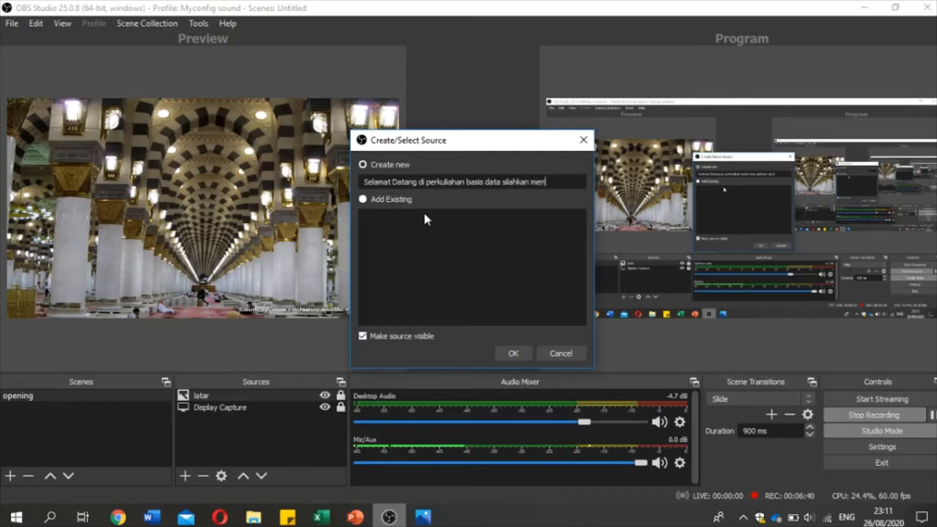
pyautogui.write('unggu sebent')
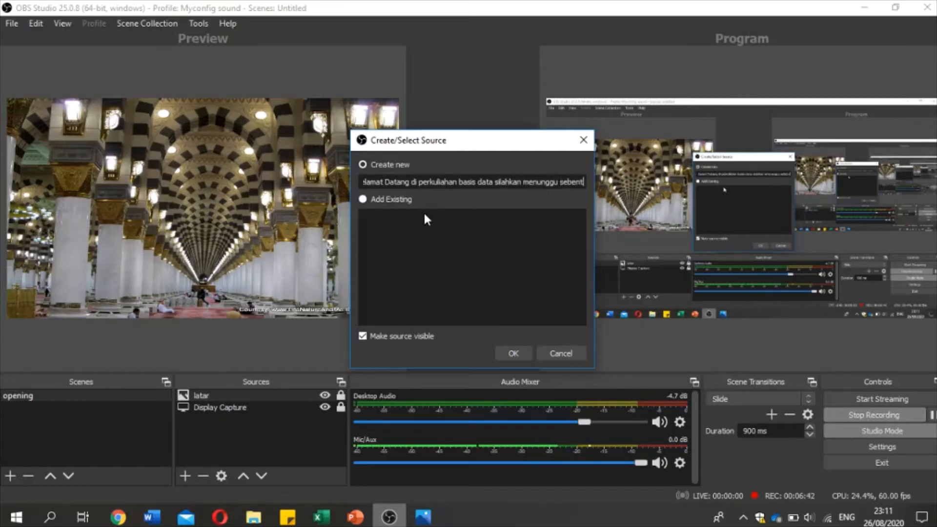
pyautogui.write('ar - A')
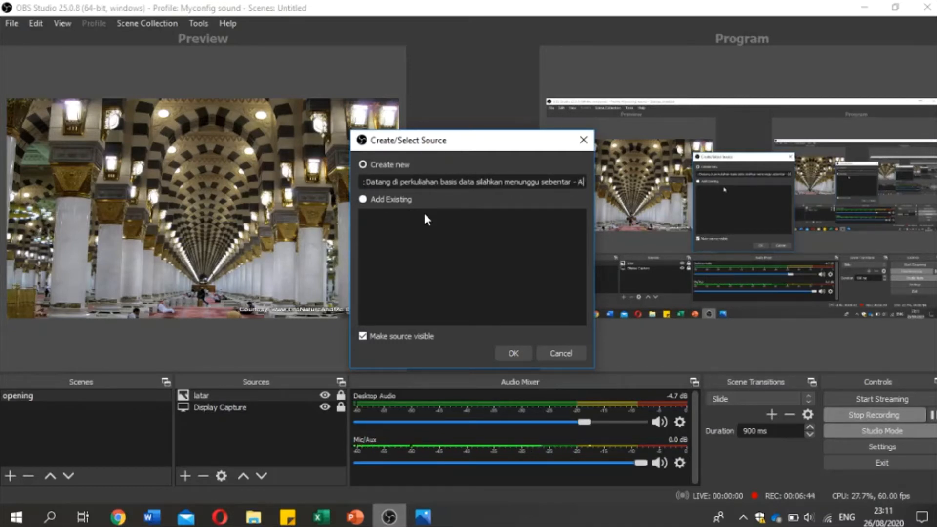
pyautogui.write('ji Setiawan')
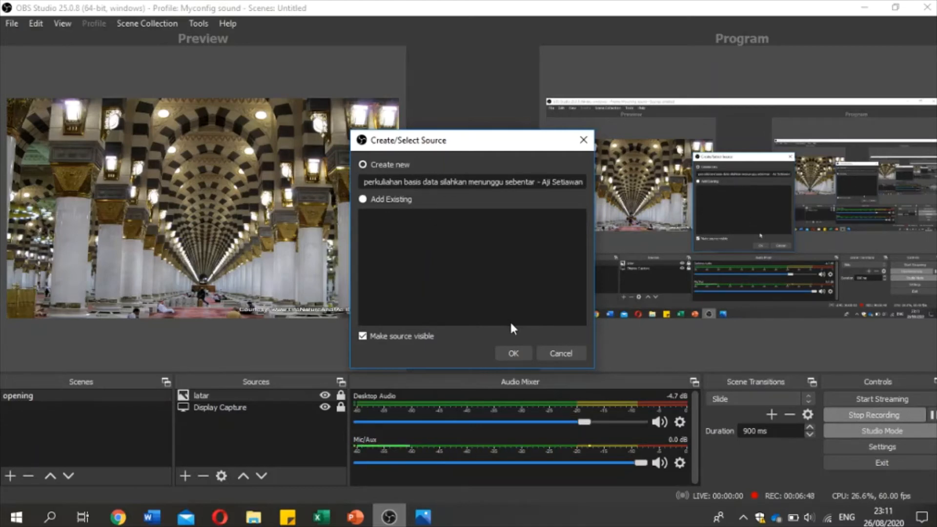
pyautogui.click(512, 346)
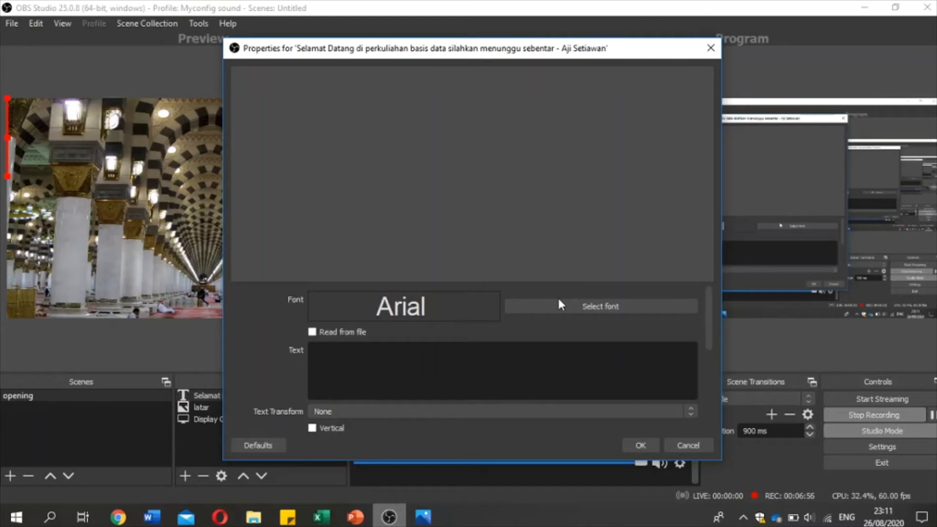
# Step: Set the new text source's font to Arial Bold at size 20
pyautogui.click(571, 308)
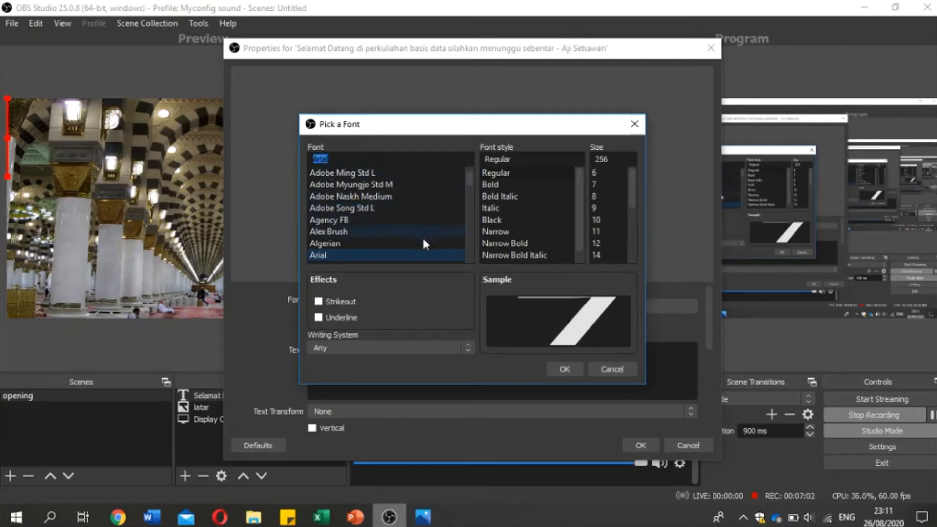
pyautogui.click(493, 184)
pyautogui.moveTo(635, 191); pyautogui.dragTo(637, 232)
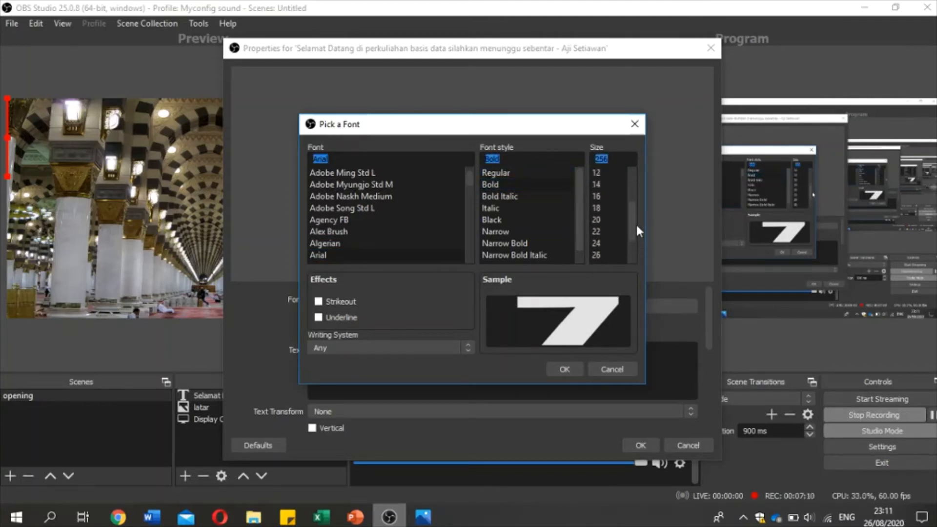
pyautogui.click(603, 220)
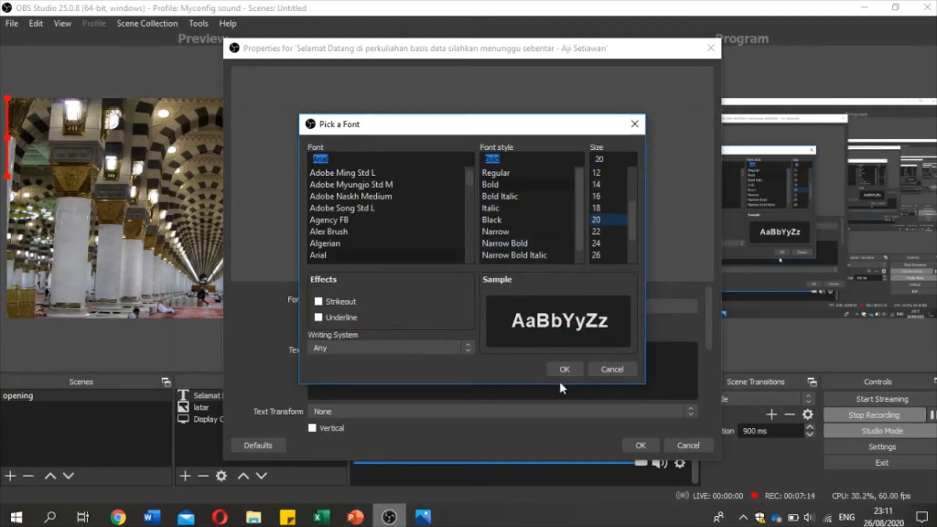
pyautogui.click(568, 370)
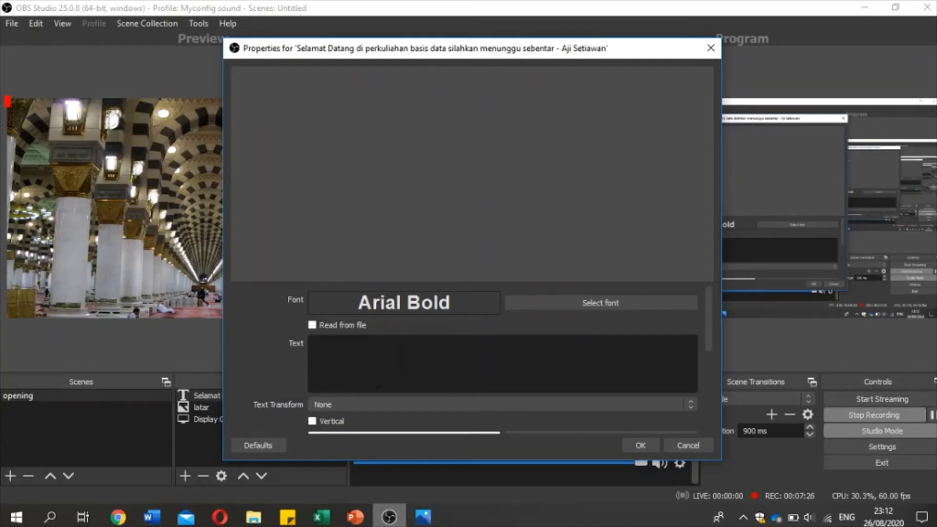
# Step: Enter the text "Selamat datang diperkuliahan basis data, silahkan anda absen di portal unsada dan menunggu sebentar -" followed by the presenter's full name
pyautogui.write('Selam')
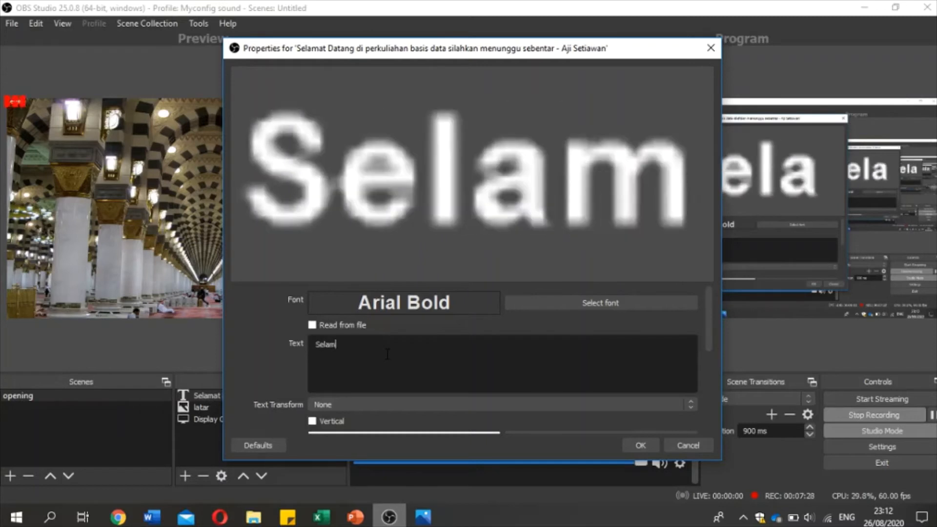
pyautogui.write('at data')
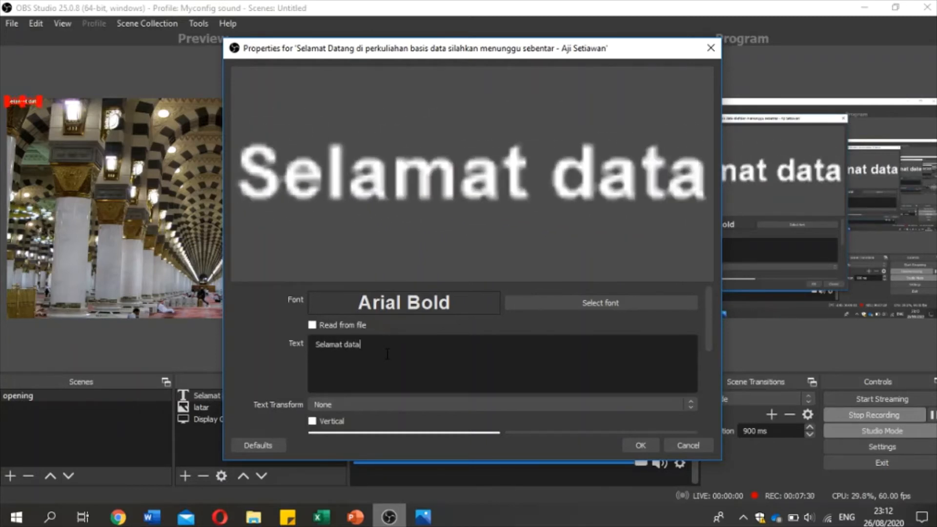
pyautogui.write('ng d')
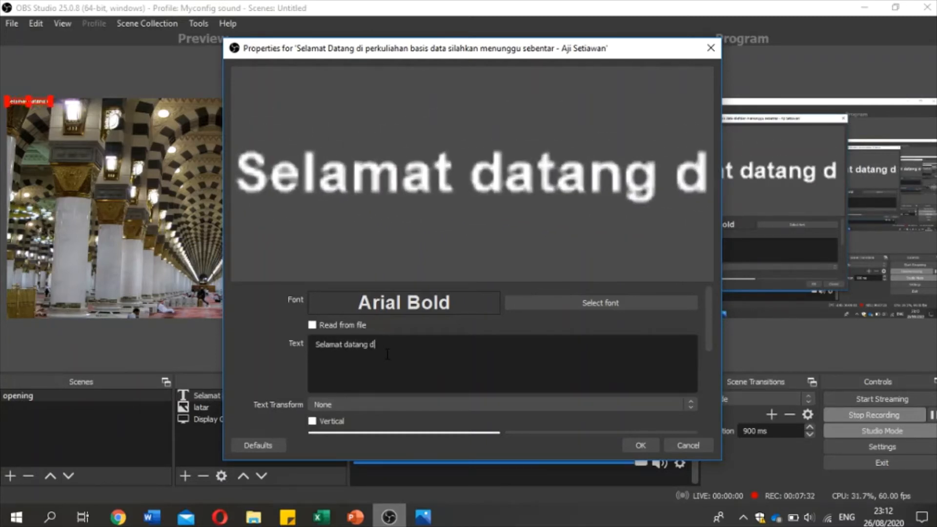
pyautogui.write('iperkuli')
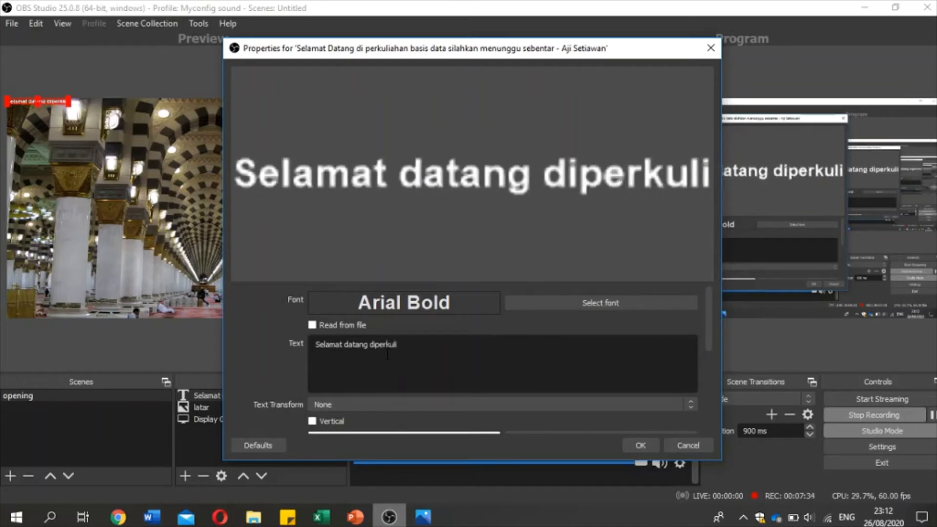
pyautogui.write('ahan basis data ')
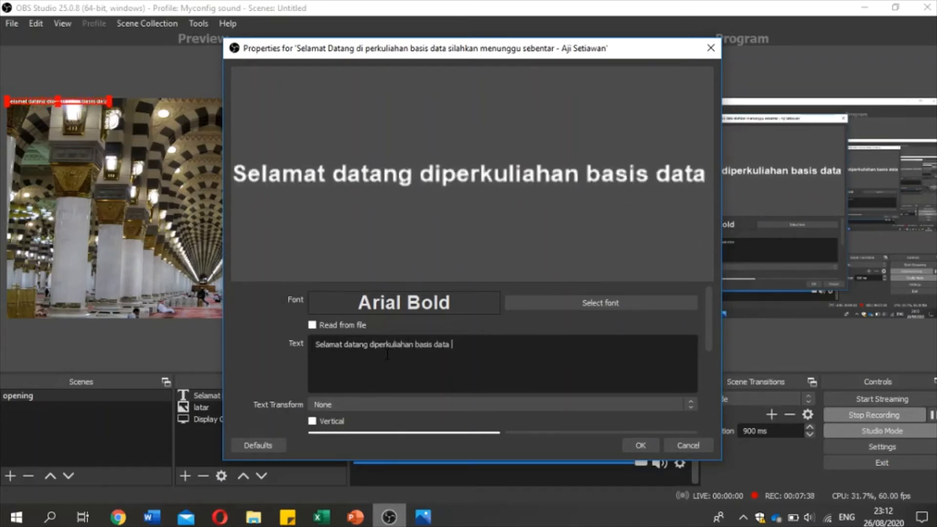
pyautogui.write(', silahkan anda absens')
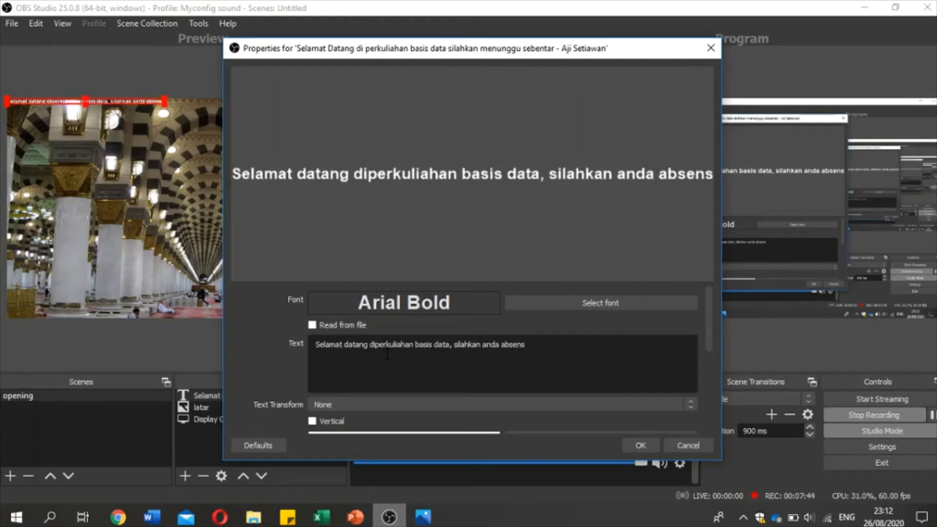
pyautogui.press('BackSpace')
pyautogui.write('di po')
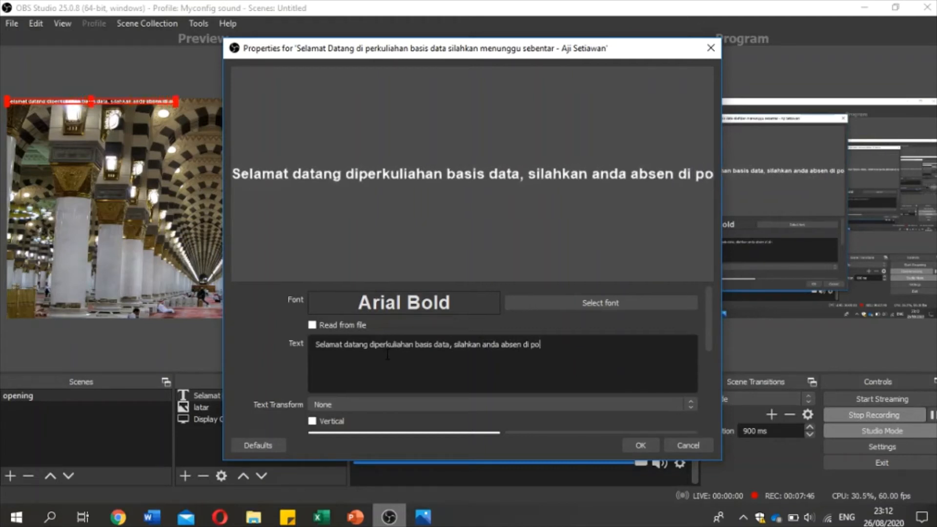
pyautogui.write('rtal unsada d')
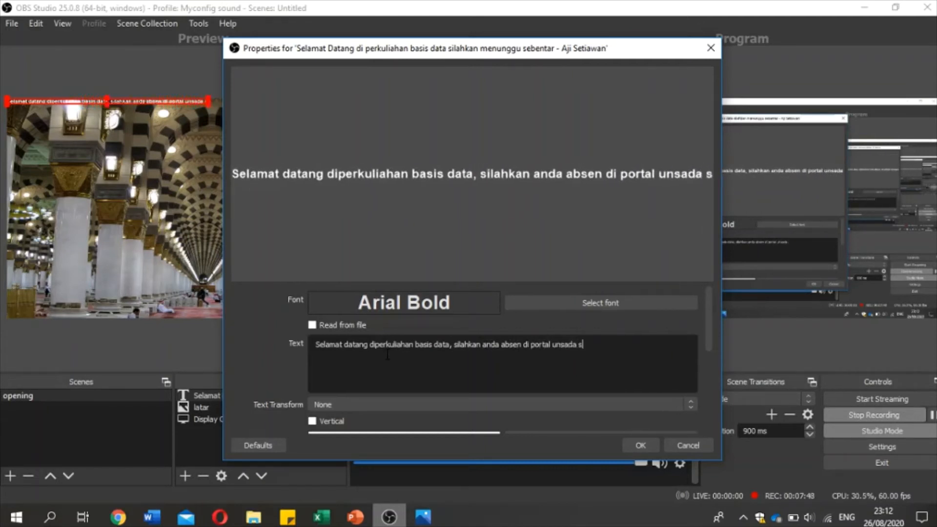
pyautogui.press('BackSpace')
pyautogui.write('dan menunggu')
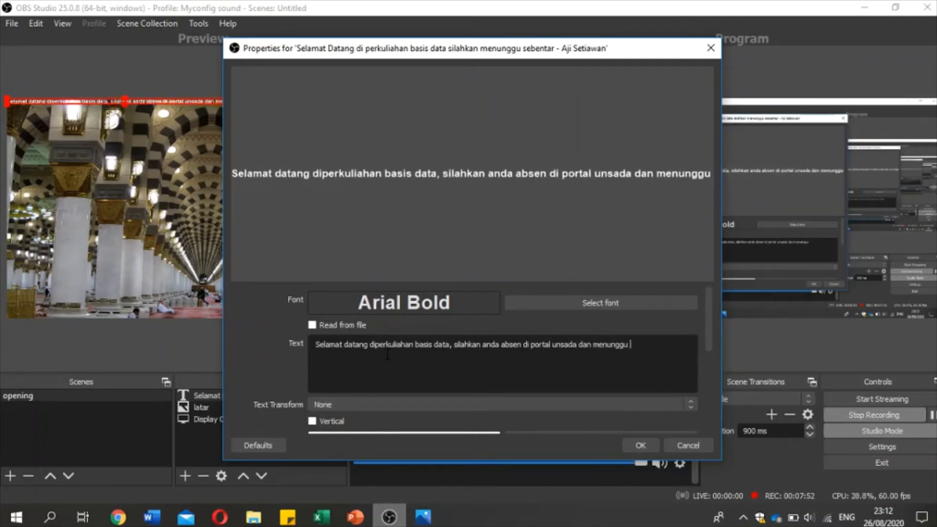
pyautogui.write(' sebentar')
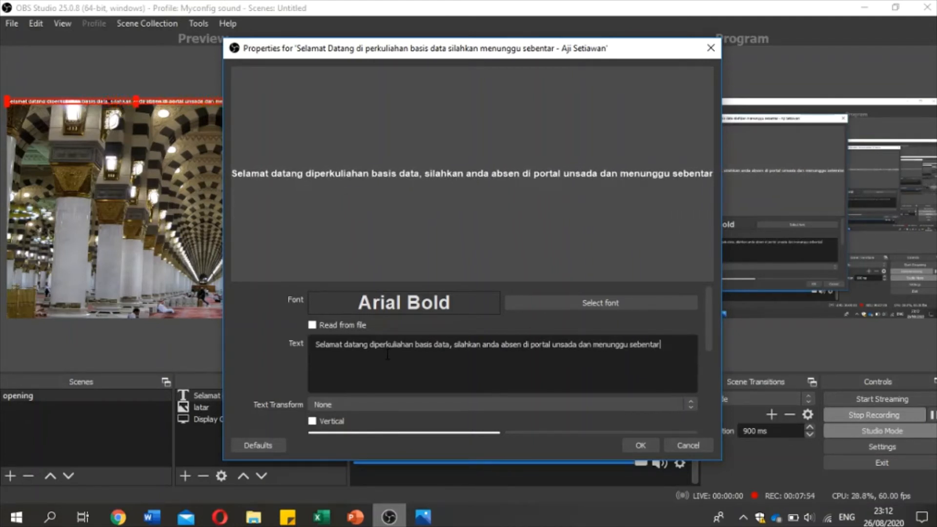
pyautogui.write(' - Aji Se')
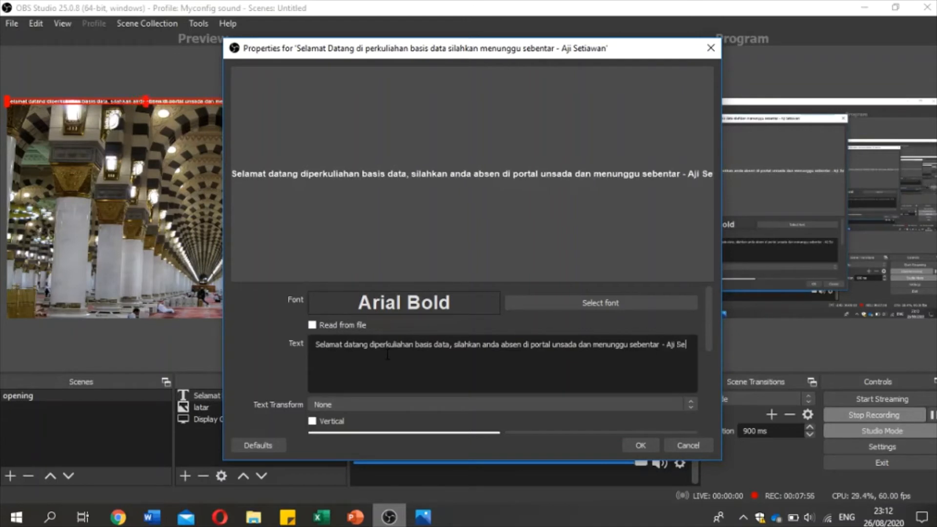
pyautogui.write('tiawan')
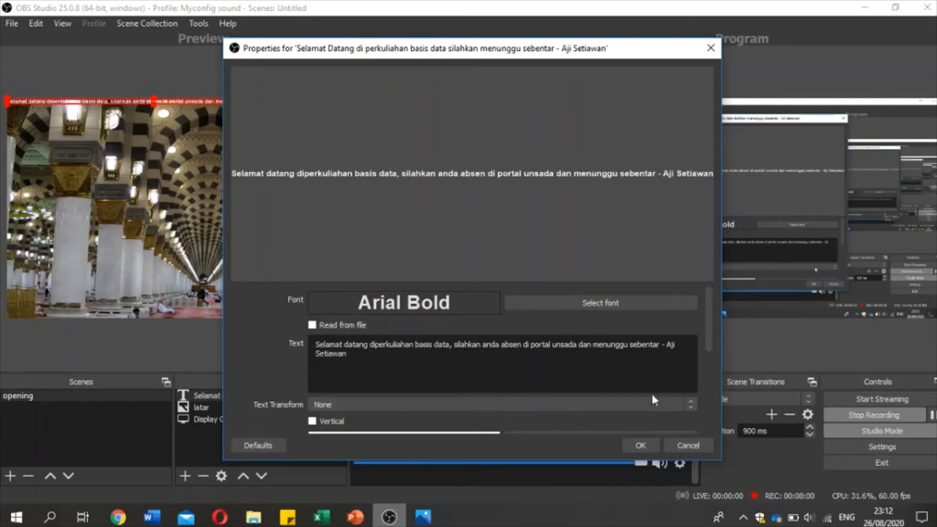
# Step: Set the welcome text's color to light yellow (#ffffff7f) from the basic colors
pyautogui.moveTo(707, 320); pyautogui.dragTo(715, 361)
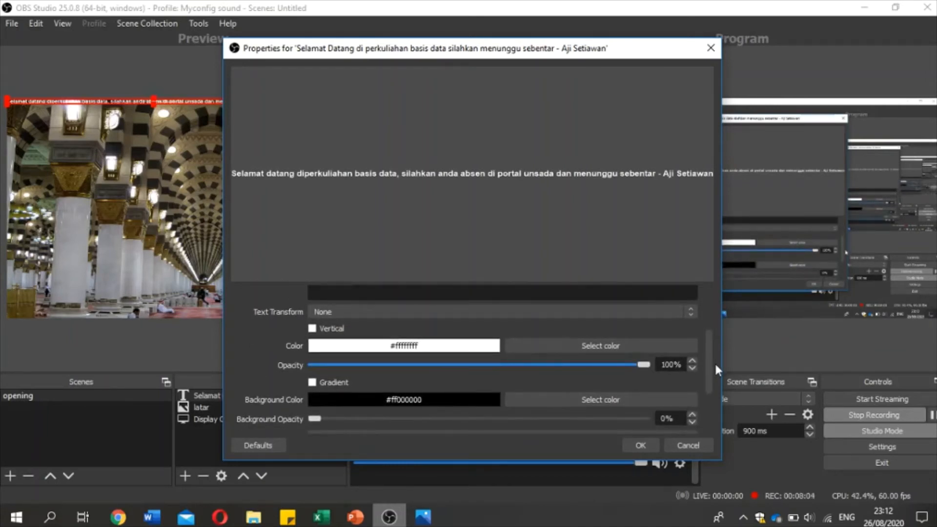
pyautogui.click(552, 344)
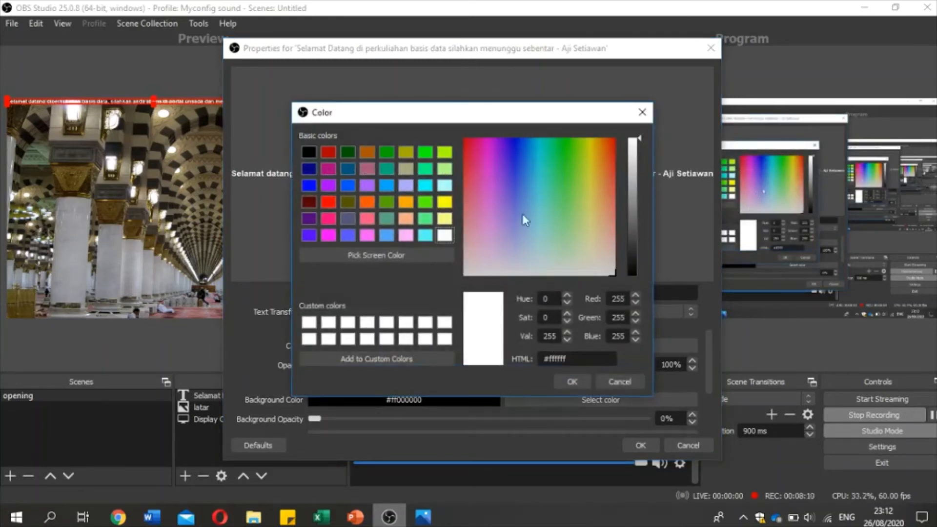
pyautogui.click(446, 220)
pyautogui.click(568, 383)
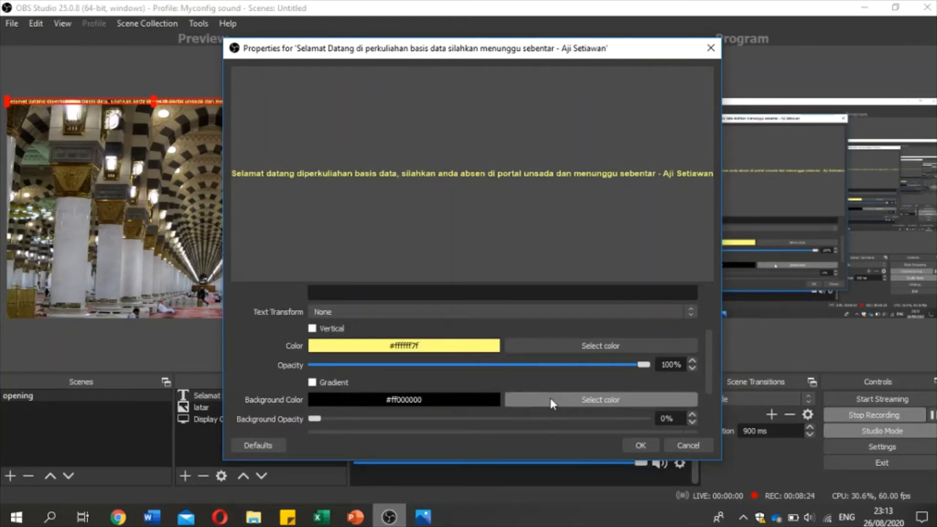
# Step: Give the welcome text a dark olive background (#555500) at 100% background opacity and apply the source properties
pyautogui.click(564, 400)
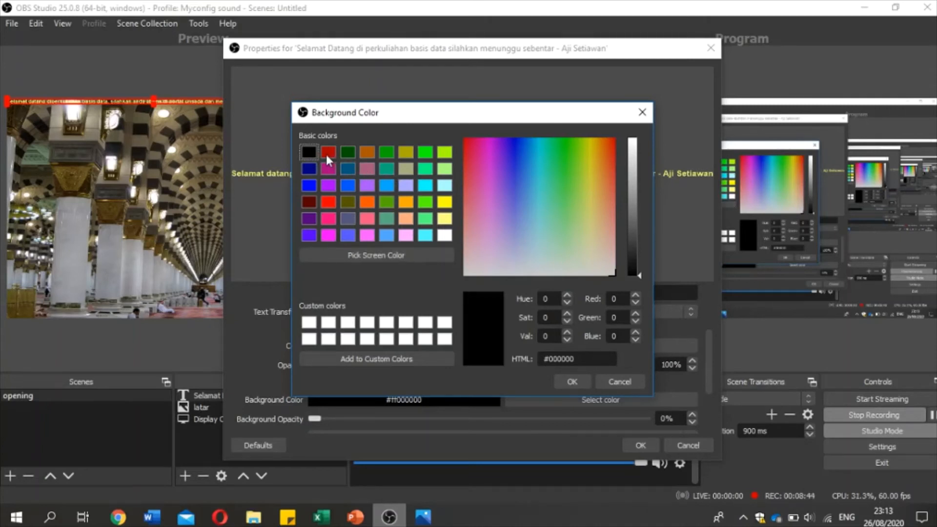
pyautogui.click(348, 201)
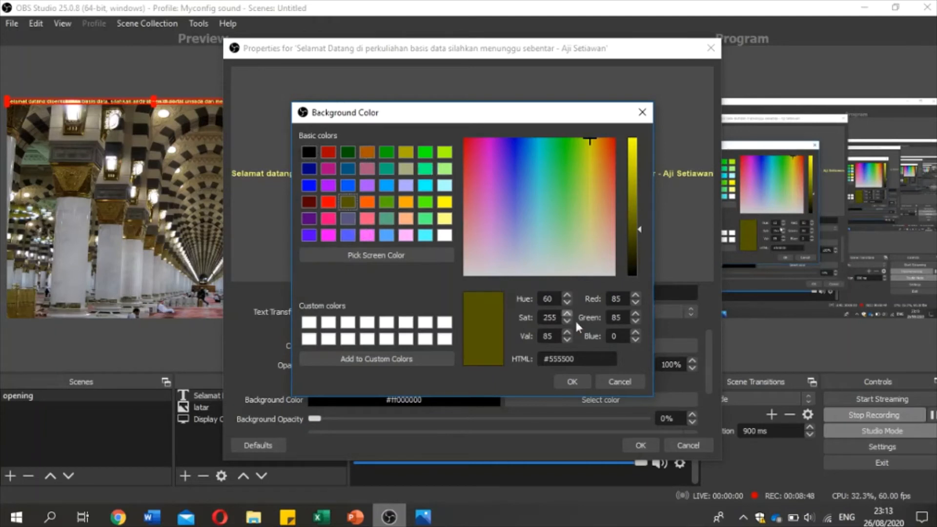
pyautogui.click(573, 382)
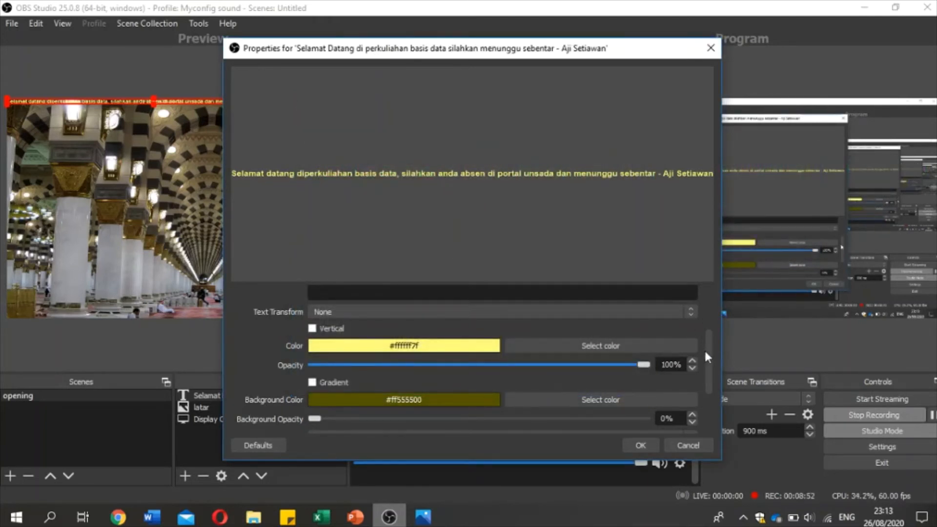
pyautogui.moveTo(706, 354); pyautogui.dragTo(716, 394)
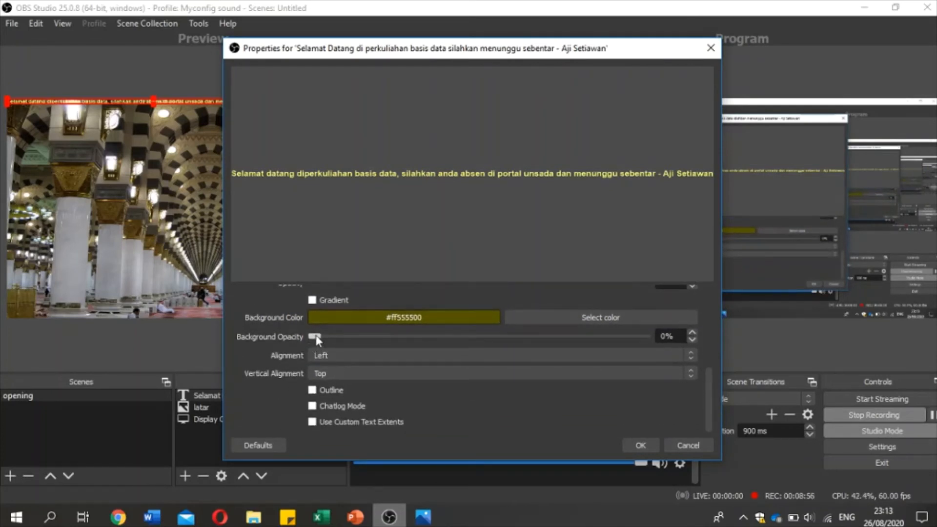
pyautogui.moveTo(315, 338); pyautogui.dragTo(655, 357)
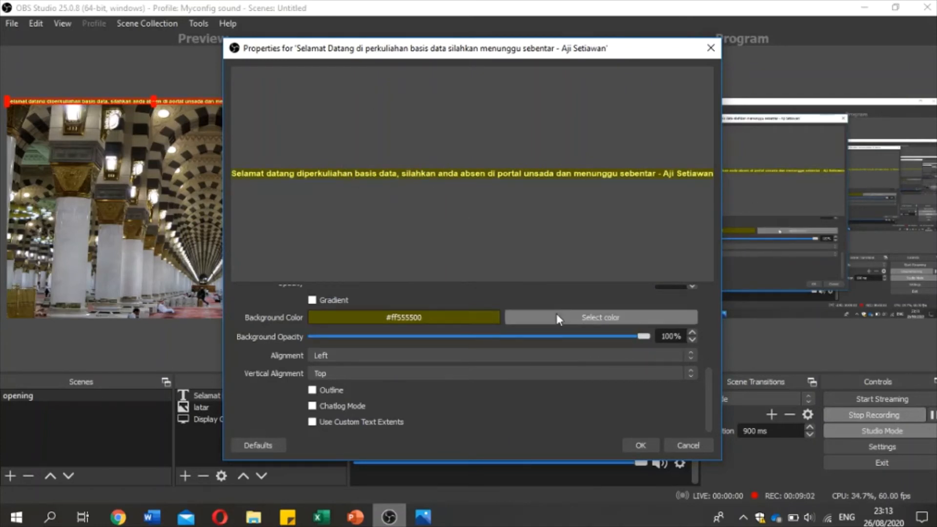
pyautogui.moveTo(645, 338); pyautogui.dragTo(670, 346)
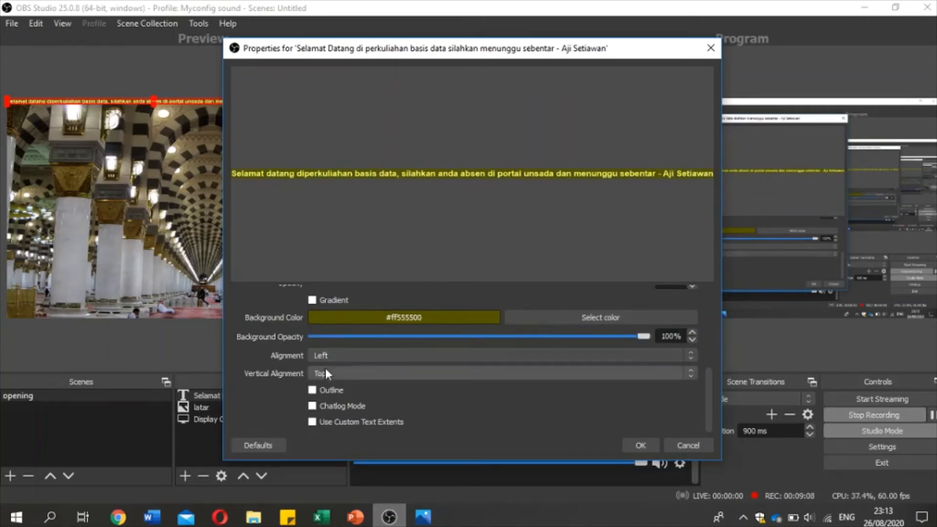
pyautogui.click(640, 445)
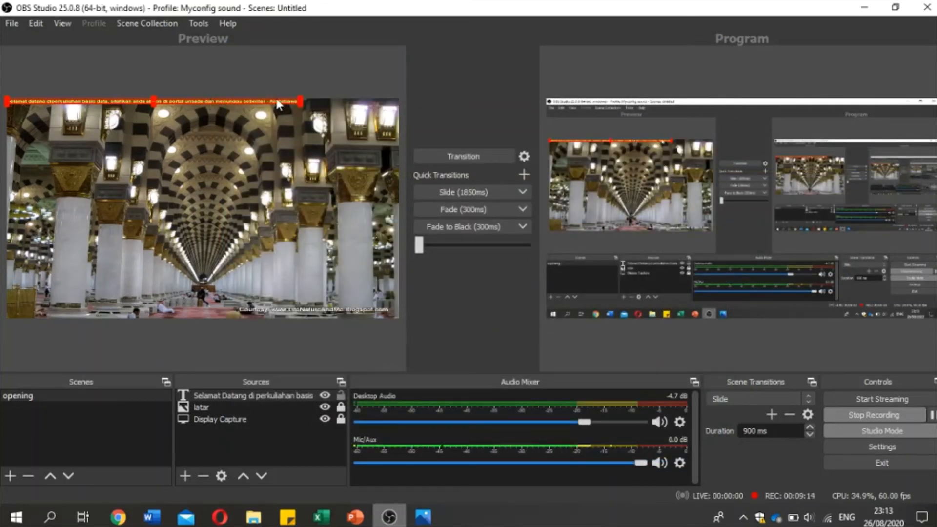
# Step: Move the welcome text to the lower edge of the preview canvas and enlarge it so it spans beyond the canvas width
pyautogui.moveTo(273, 97); pyautogui.dragTo(317, 308)
pyautogui.click(258, 102)
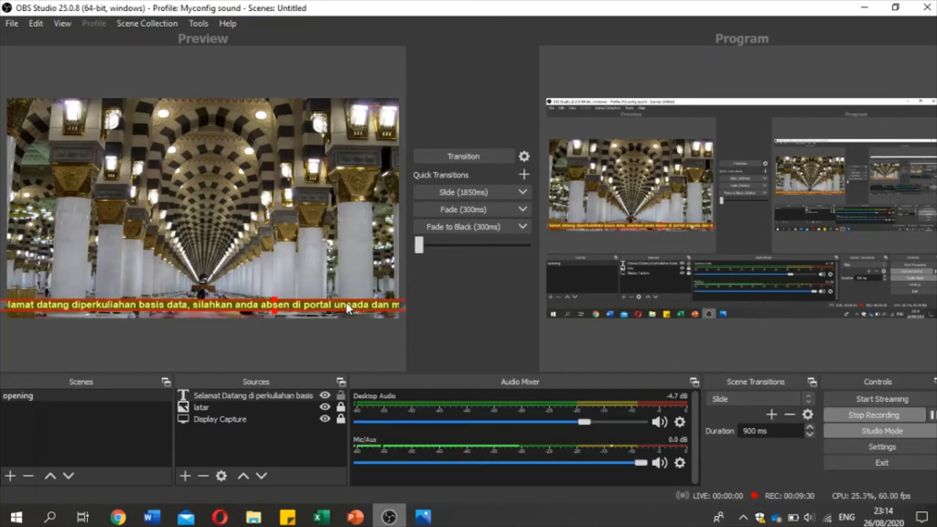
pyautogui.moveTo(347, 303); pyautogui.dragTo(320, 302)
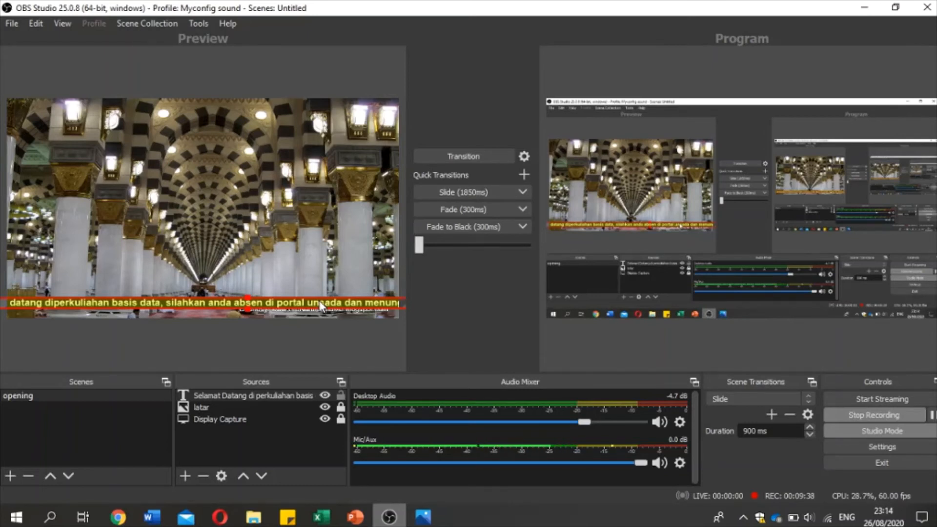
# Step: Rename the welcome text source as "waiting text"
pyautogui.click(253, 395)
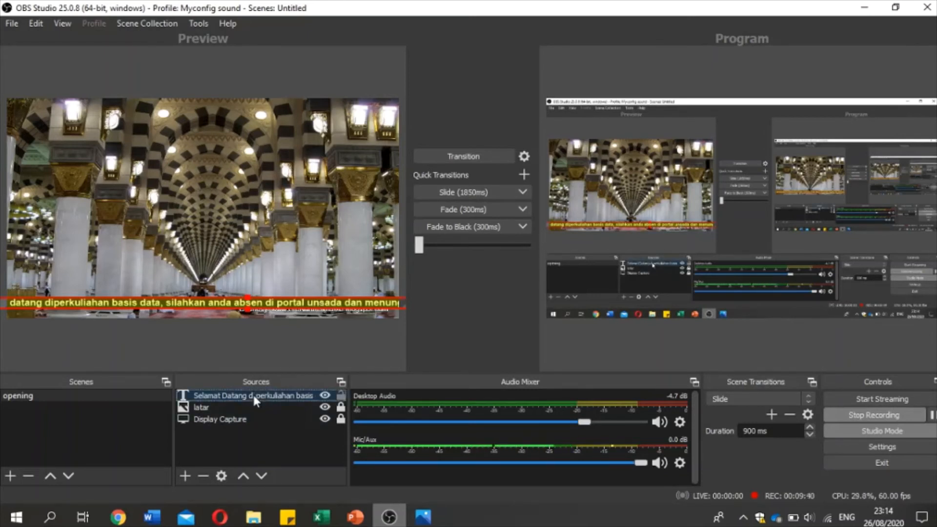
pyautogui.click(253, 395)
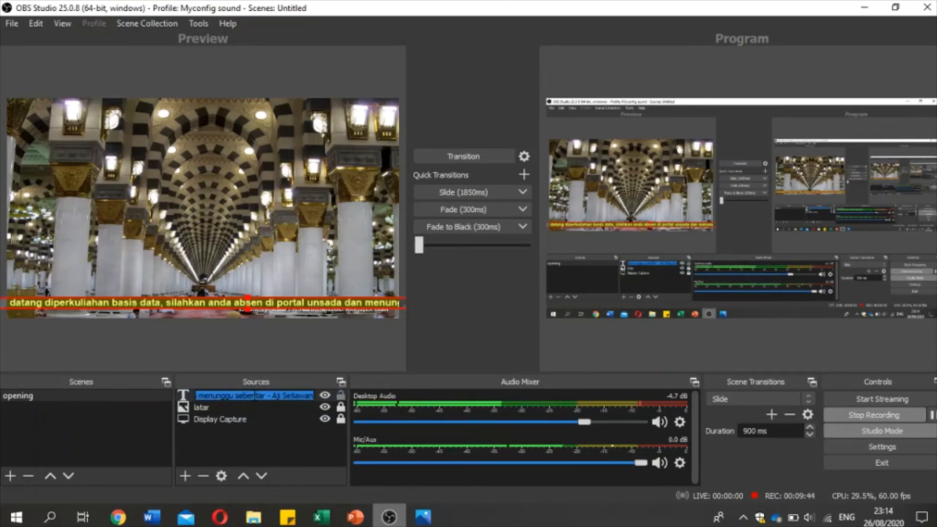
pyautogui.write('wai')
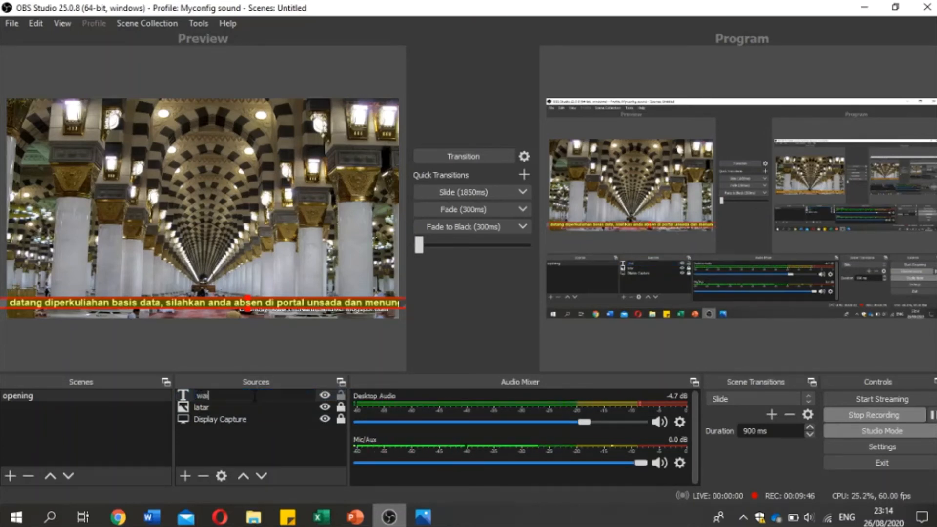
pyautogui.write('ting text')
pyautogui.press('Return')
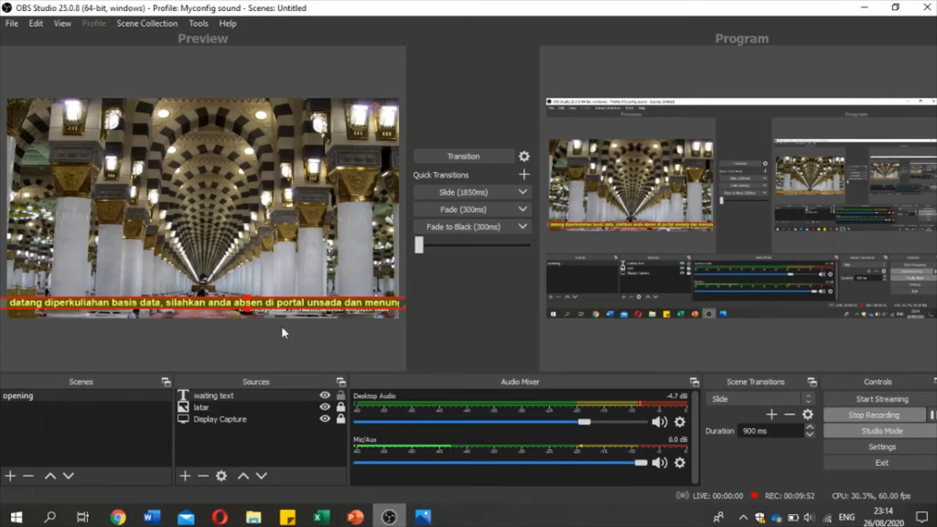
# Step: Try breaking the waiting text's message onto a second line after "basis data," in its properties
pyautogui.click(217, 395)
pyautogui.doubleClick(217, 396)
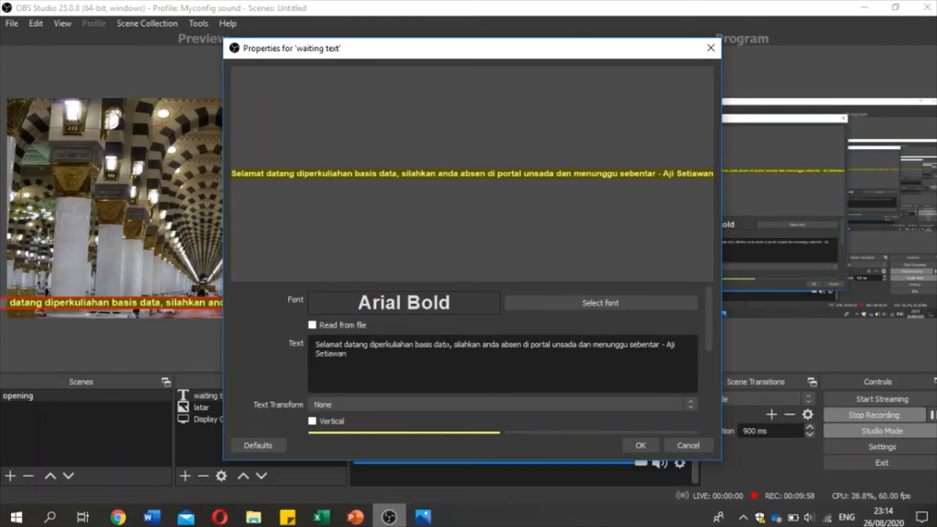
pyautogui.click(448, 345)
pyautogui.press('Return')
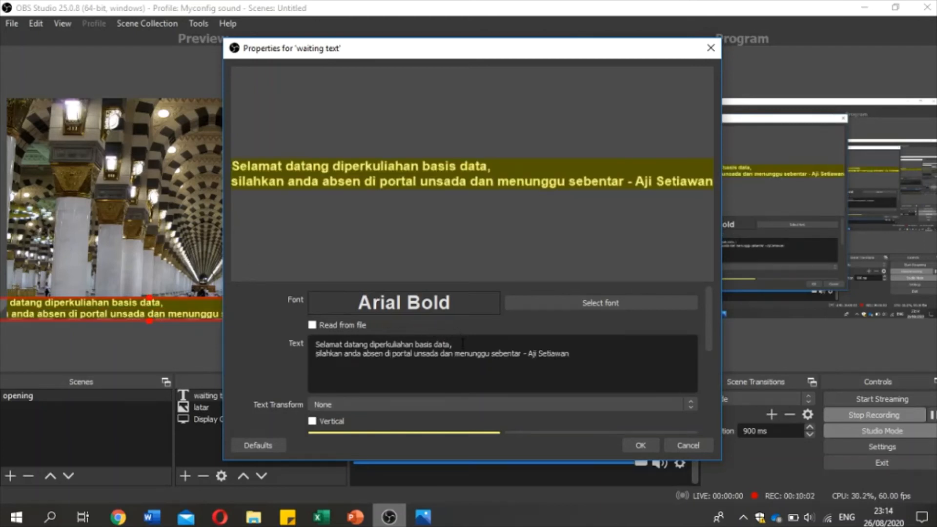
pyautogui.press('BackSpace')
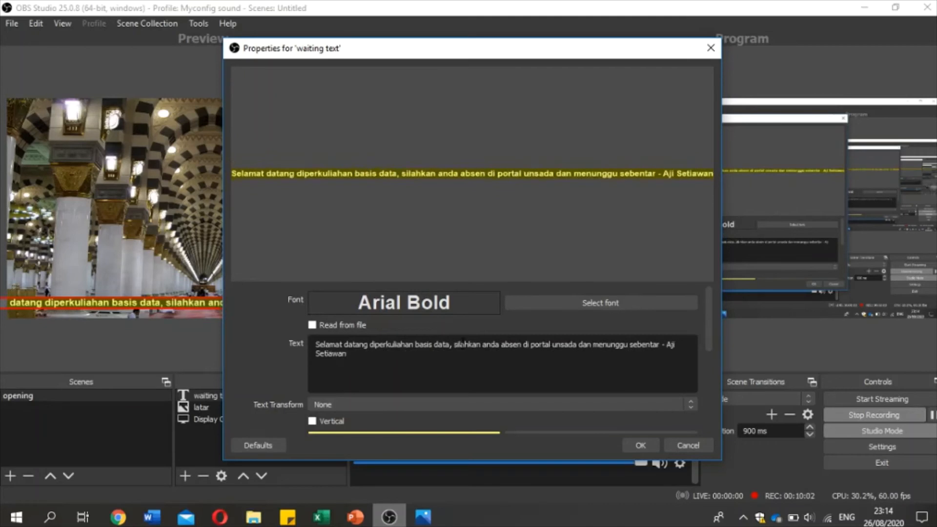
pyautogui.click(641, 445)
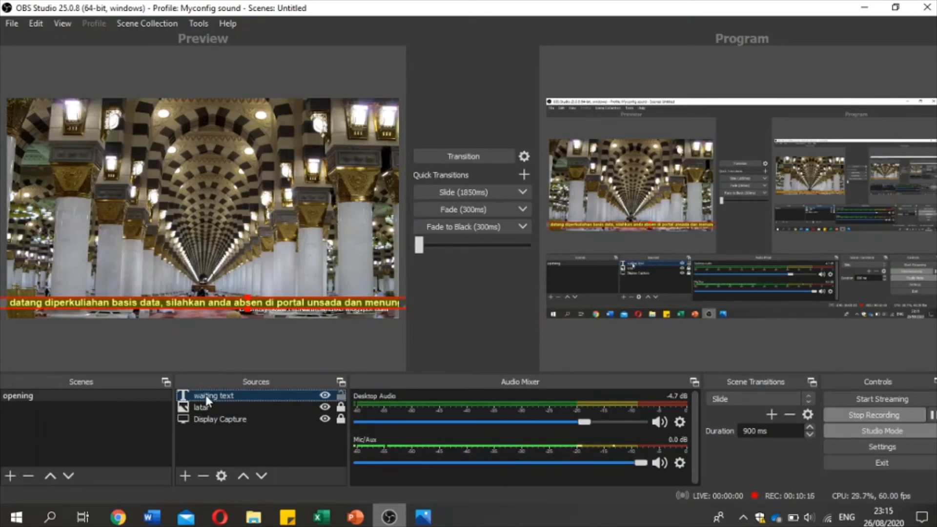
# Step: Add a Scroll filter with its default name to the waiting text source
pyautogui.rightClick(224, 397)
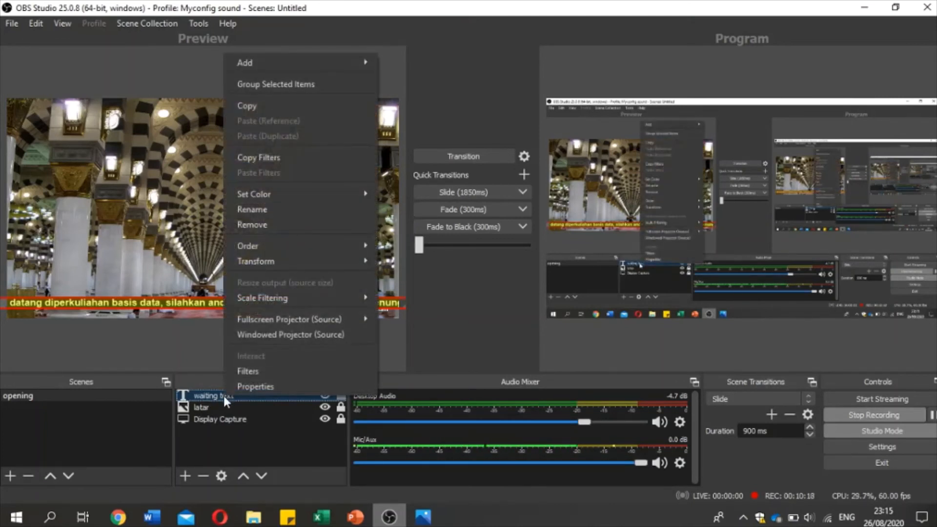
pyautogui.click(260, 372)
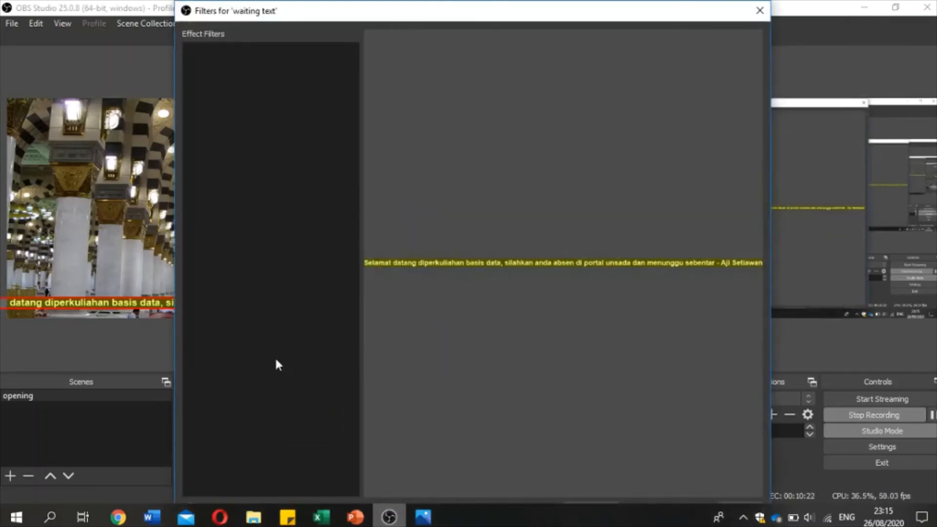
pyautogui.moveTo(466, 1); pyautogui.dragTo(452, 37)
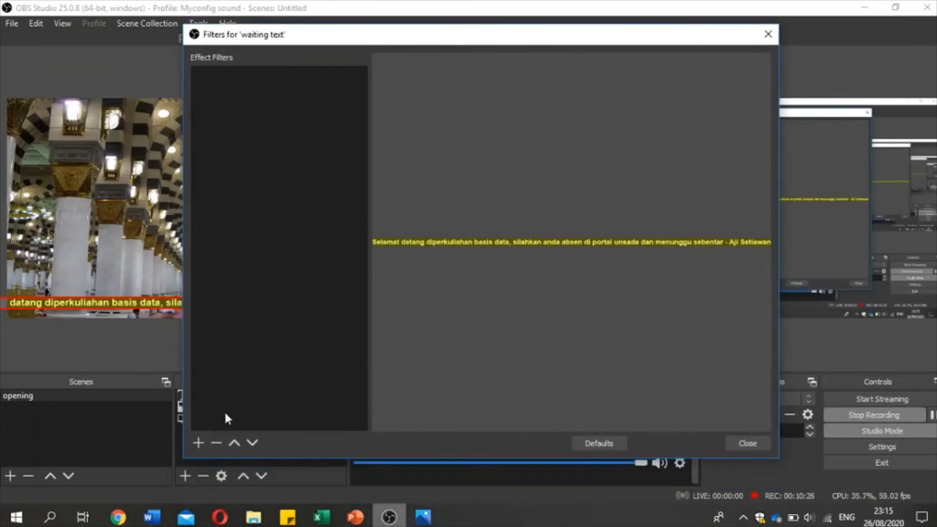
pyautogui.click(199, 443)
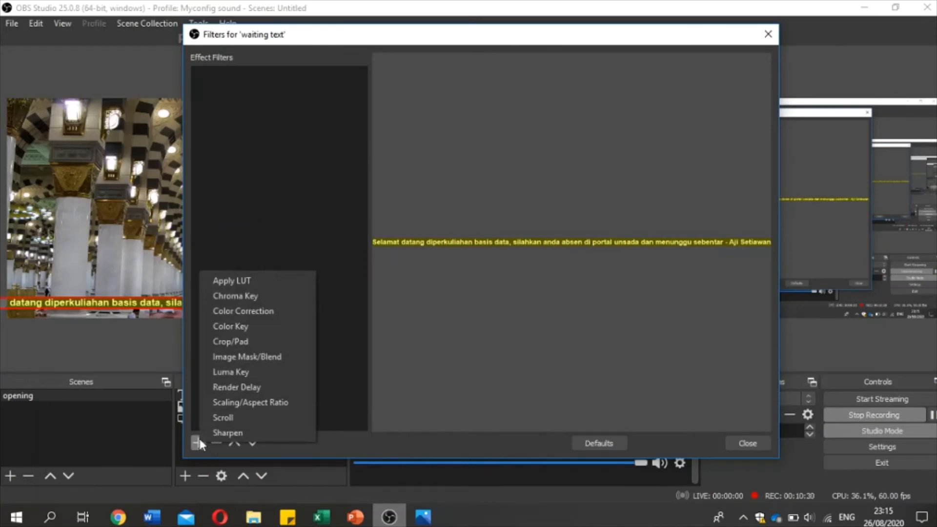
pyautogui.click(233, 417)
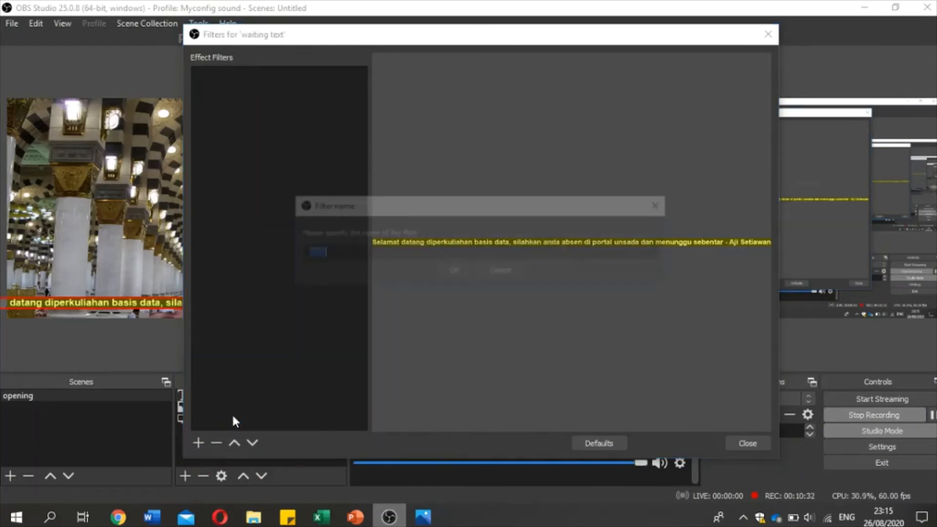
pyautogui.click(459, 268)
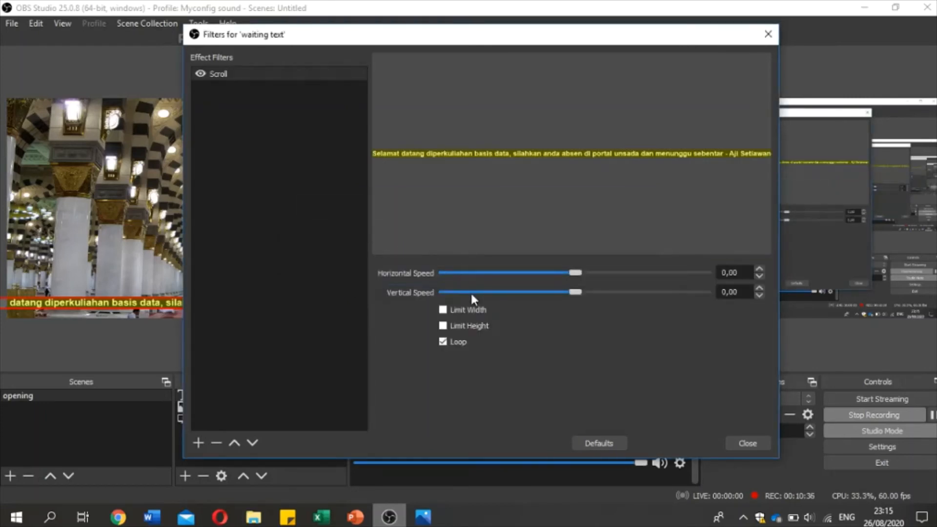
# Step: Try a horizontal speed of 71 and a changed vertical speed on the Scroll filter, and restore its defaults
pyautogui.moveTo(576, 273)
pyautogui.mouseDown()
pyautogui.moveTo(553, 270)
pyautogui.moveTo(591, 274)
pyautogui.mouseUp()
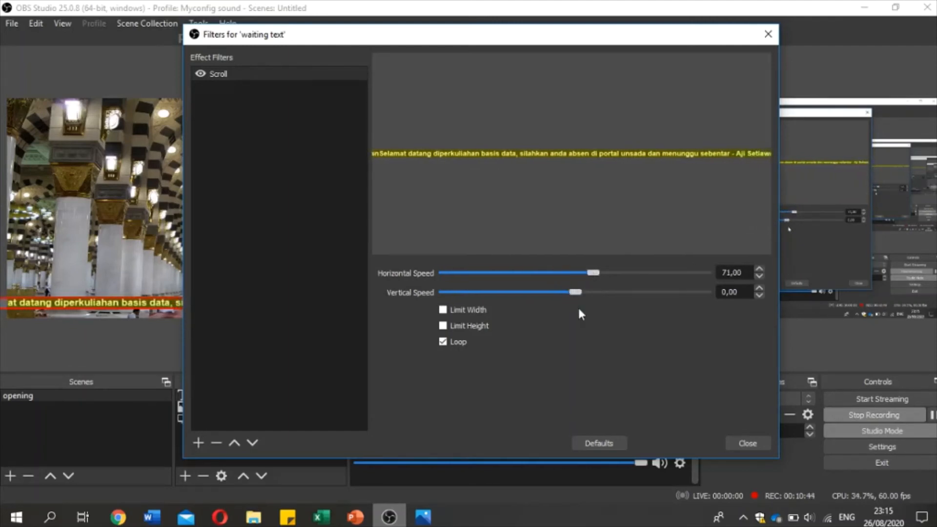
pyautogui.moveTo(576, 292)
pyautogui.mouseDown()
pyautogui.moveTo(597, 292)
pyautogui.moveTo(562, 292)
pyautogui.mouseUp()
pyautogui.click(597, 445)
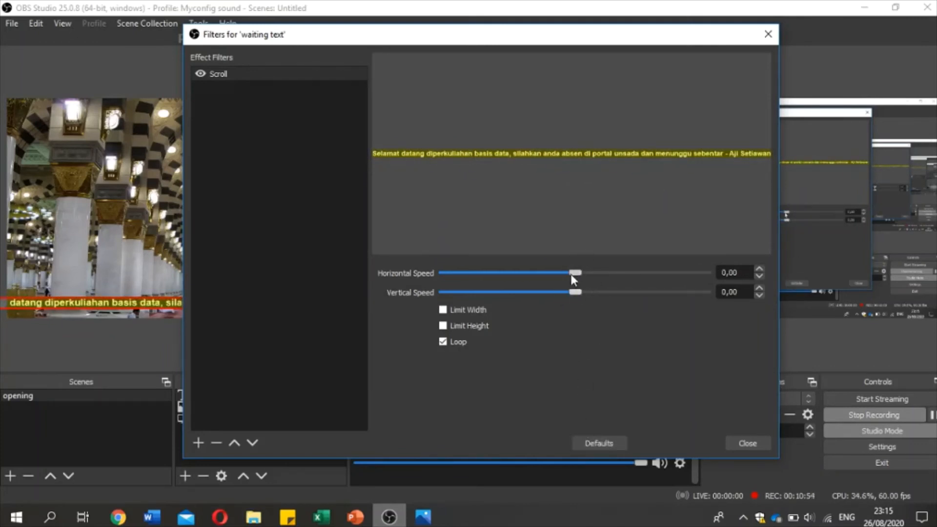
# Step: Set the Scroll filter's horizontal speed to 44 and close the waiting text's filters
pyautogui.moveTo(574, 273); pyautogui.dragTo(587, 277)
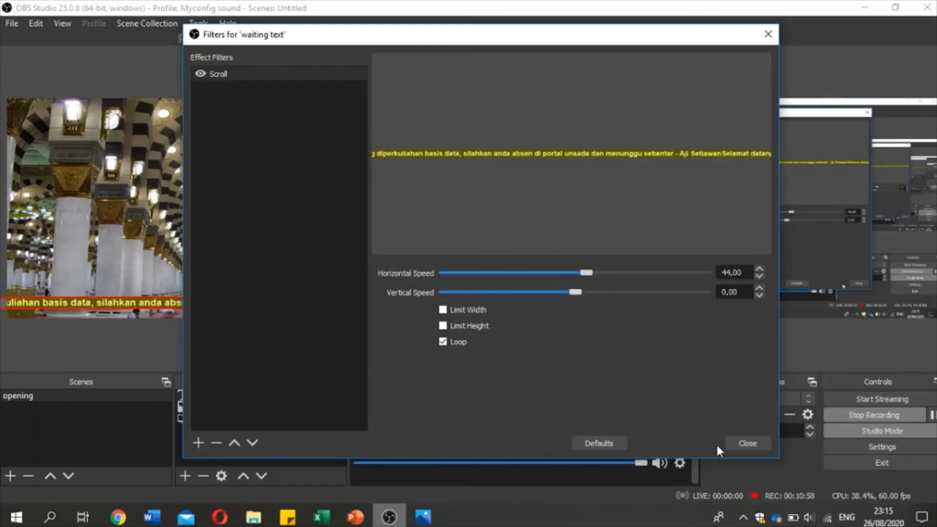
pyautogui.click(739, 444)
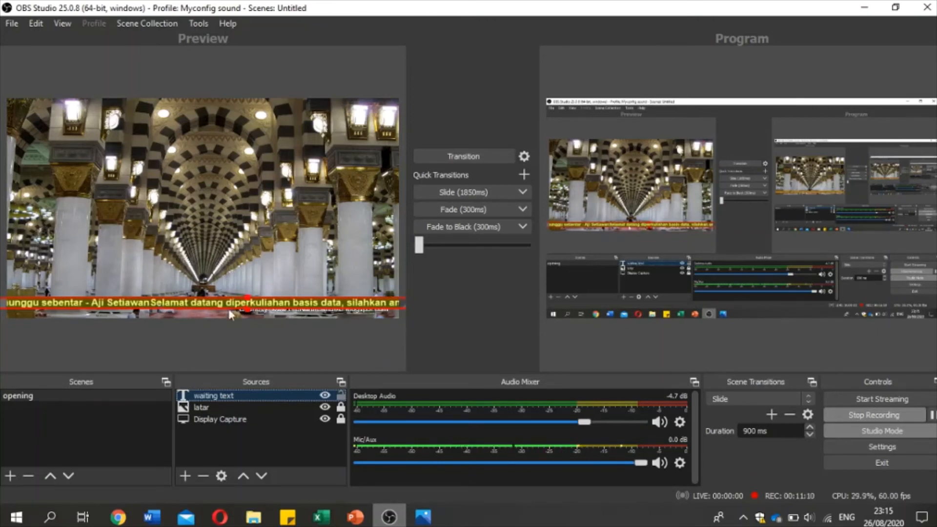
# Step: Add a leading space and a trailing " -" to the waiting text's message and apply the properties
pyautogui.doubleClick(210, 395)
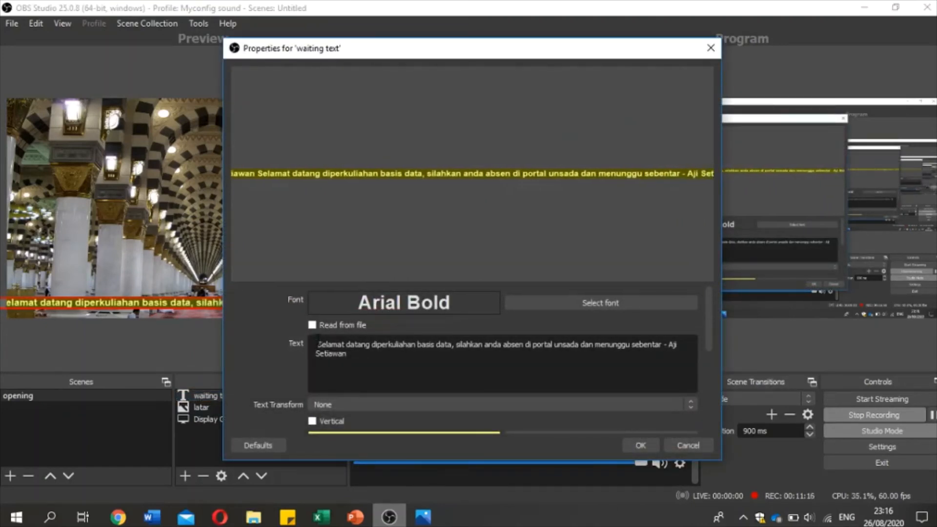
pyautogui.click(641, 444)
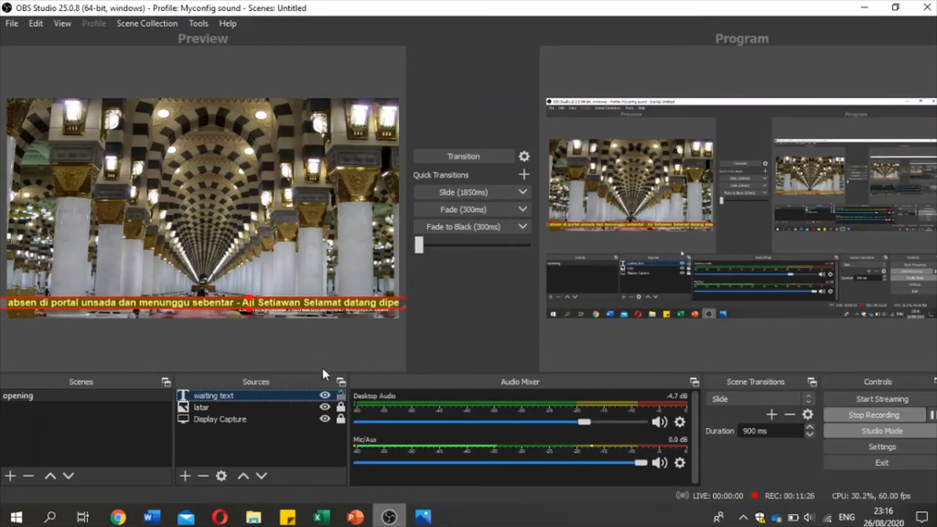
pyautogui.doubleClick(232, 396)
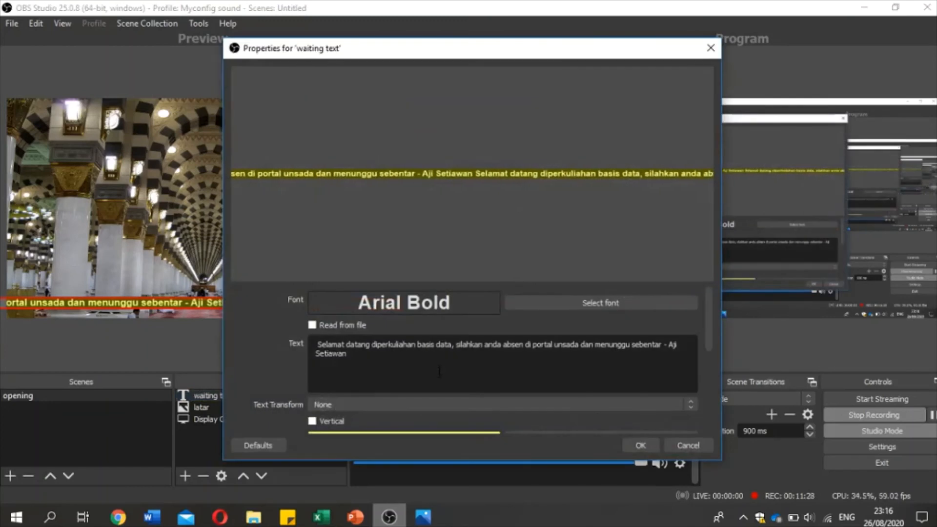
pyautogui.write('-')
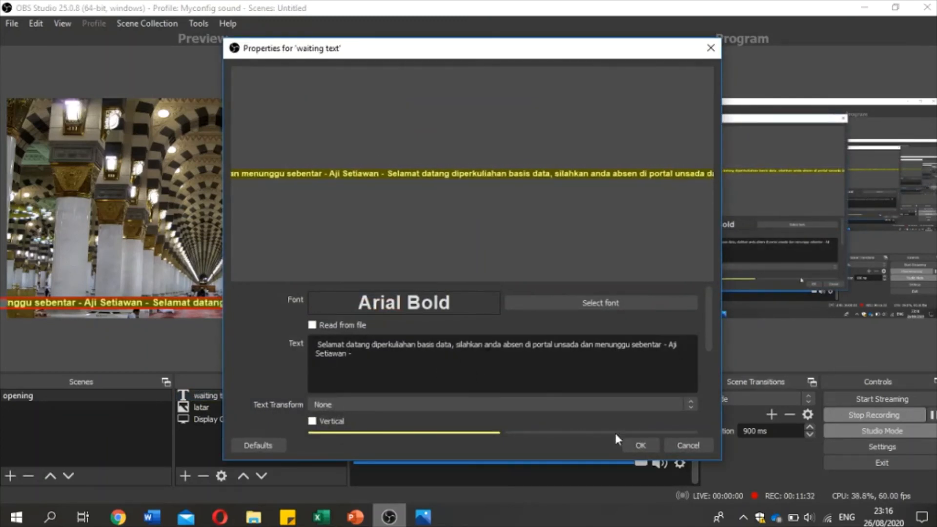
pyautogui.click(640, 444)
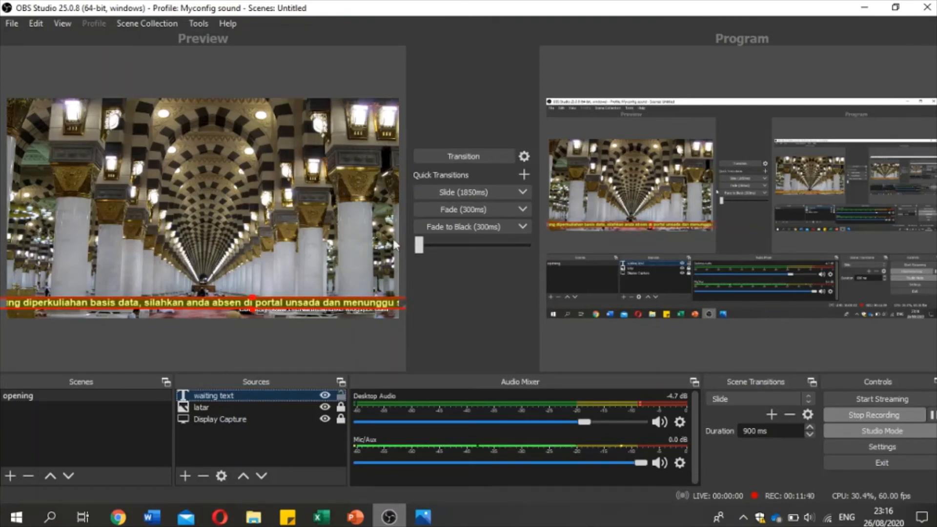
# Step: Lock the waiting text source in the opening scene
pyautogui.click(189, 473)
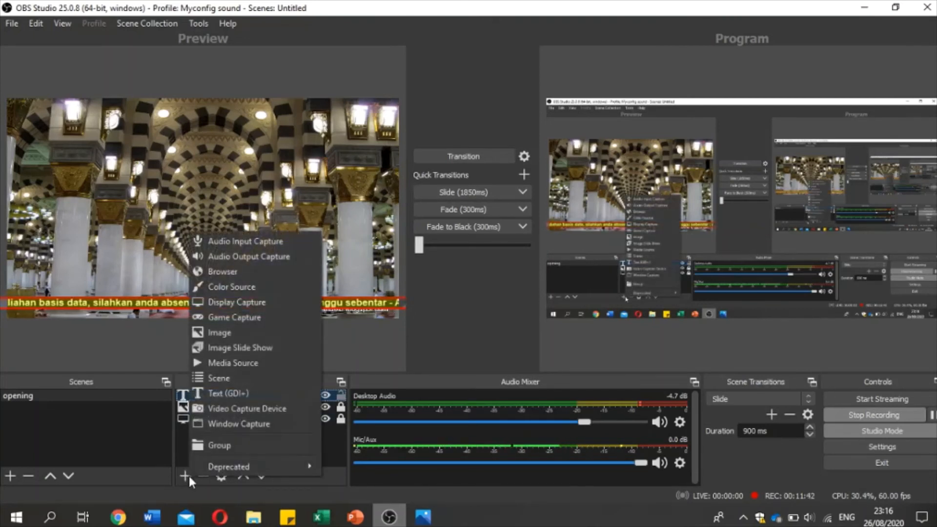
pyautogui.click(432, 360)
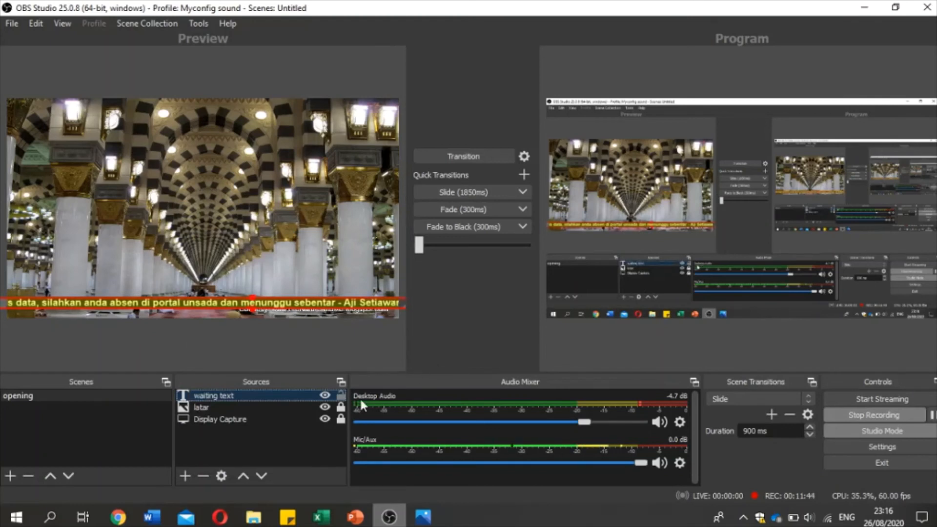
pyautogui.click(341, 397)
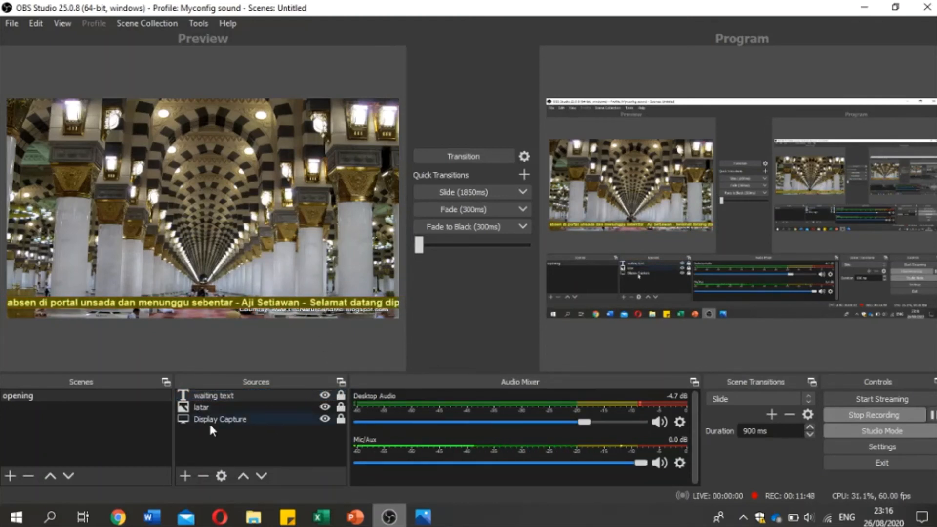
# Step: Add a new image source named "logo" to the opening scene
pyautogui.click(186, 474)
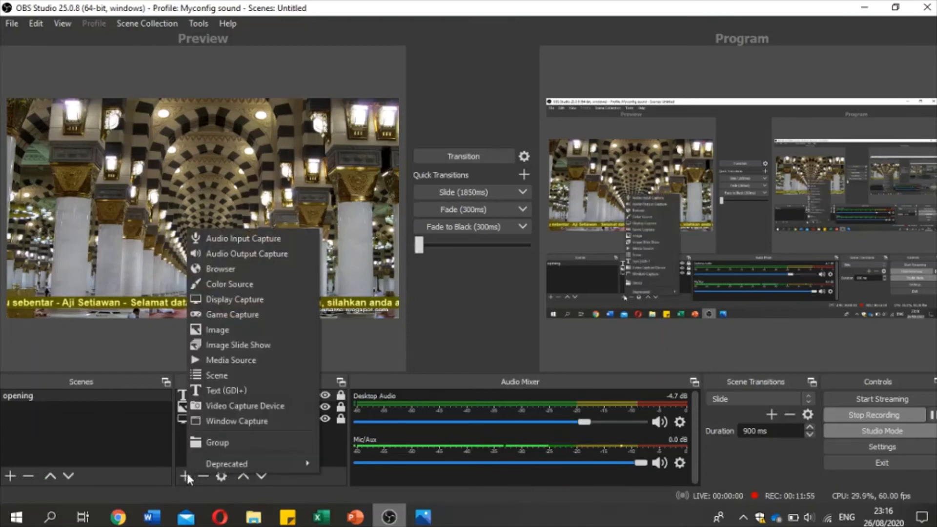
pyautogui.click(250, 326)
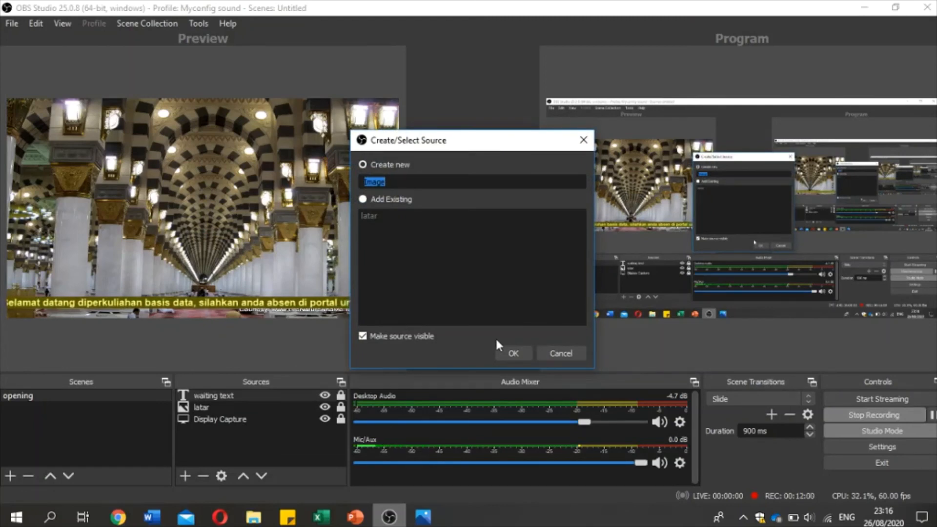
pyautogui.write('log')
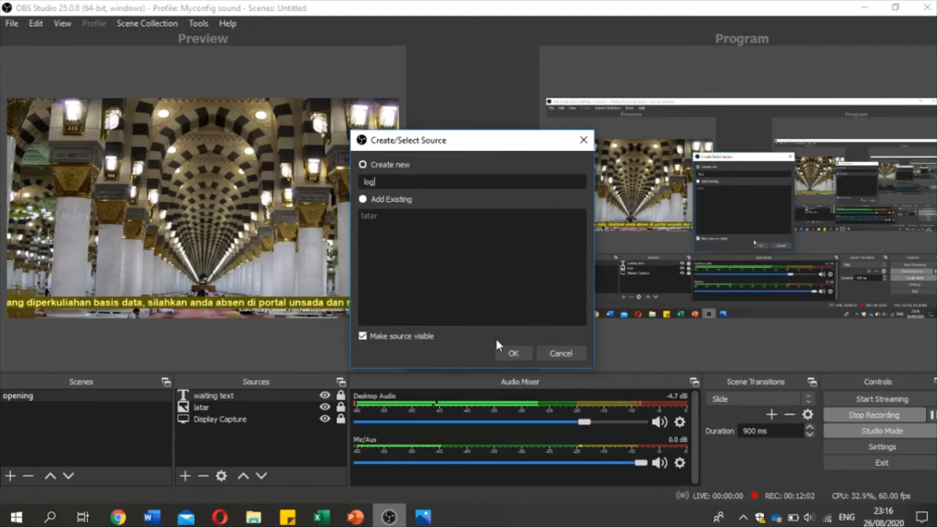
pyautogui.write('o')
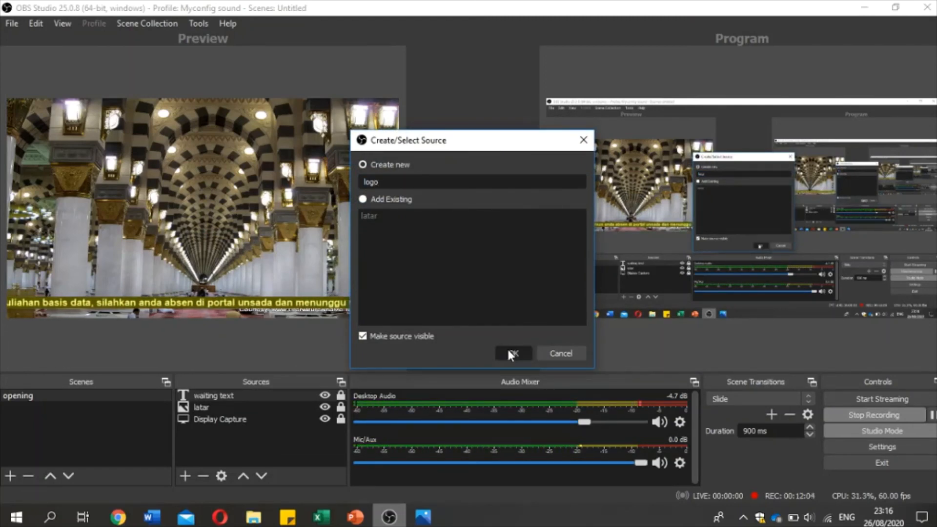
pyautogui.click(510, 354)
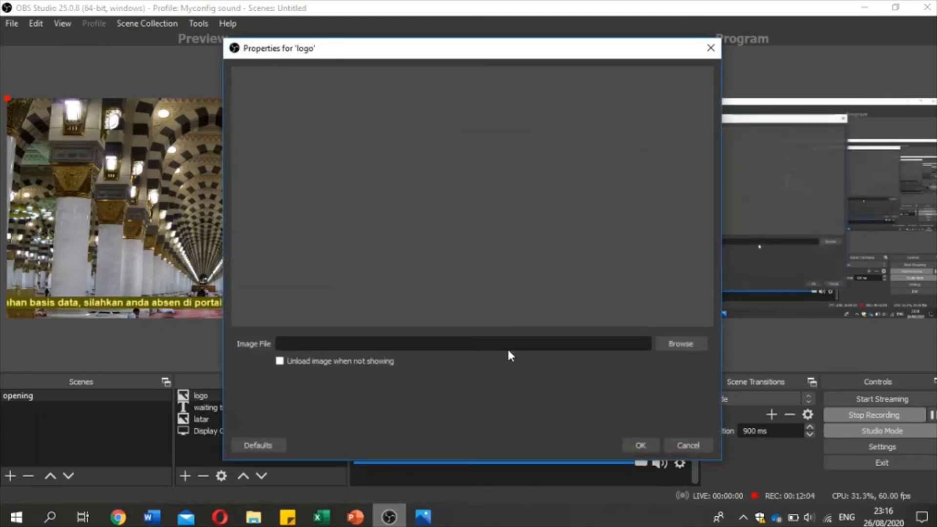
# Step: Load logo_unsada.png from the Trainner folder as the logo source's image and apply the properties
pyautogui.click(687, 344)
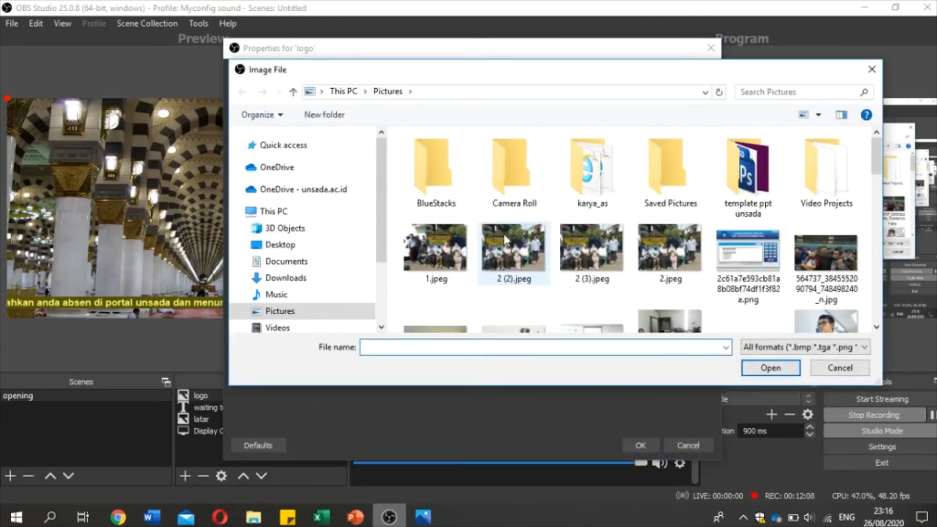
pyautogui.click(280, 137)
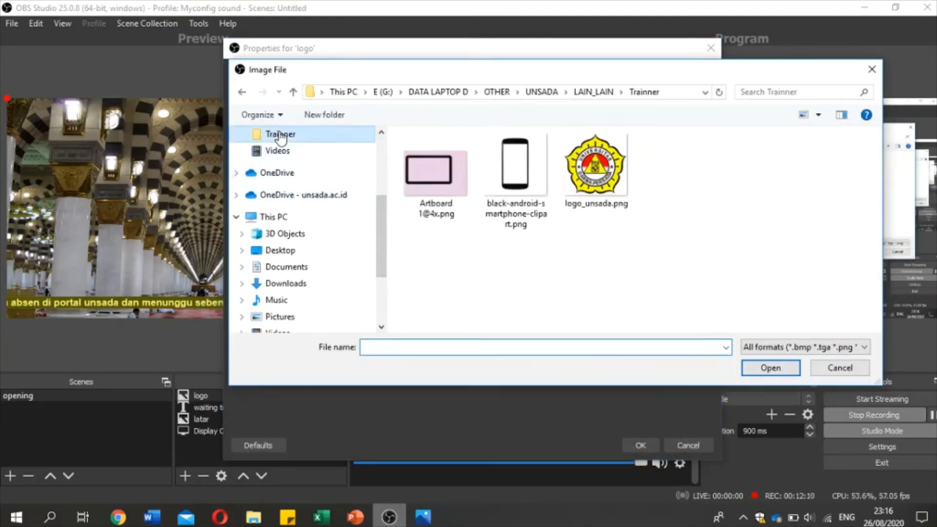
pyautogui.click(614, 190)
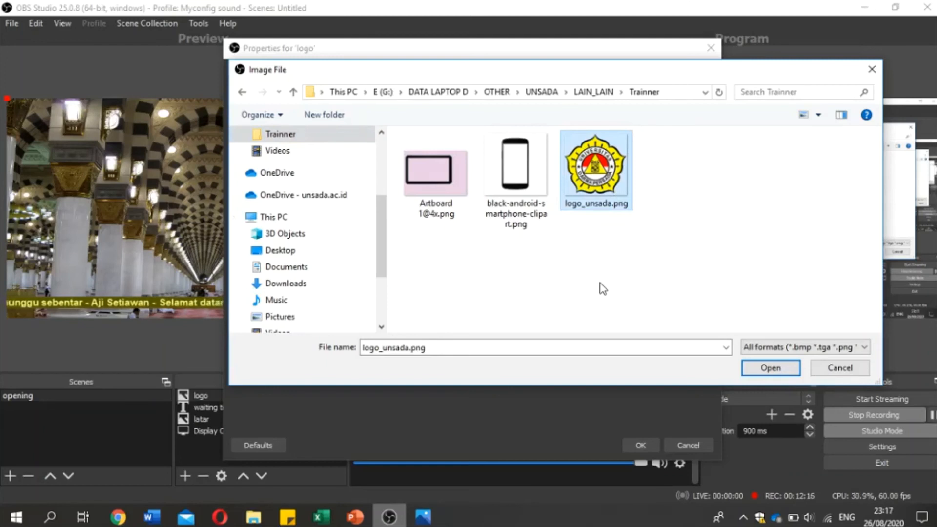
pyautogui.click(760, 370)
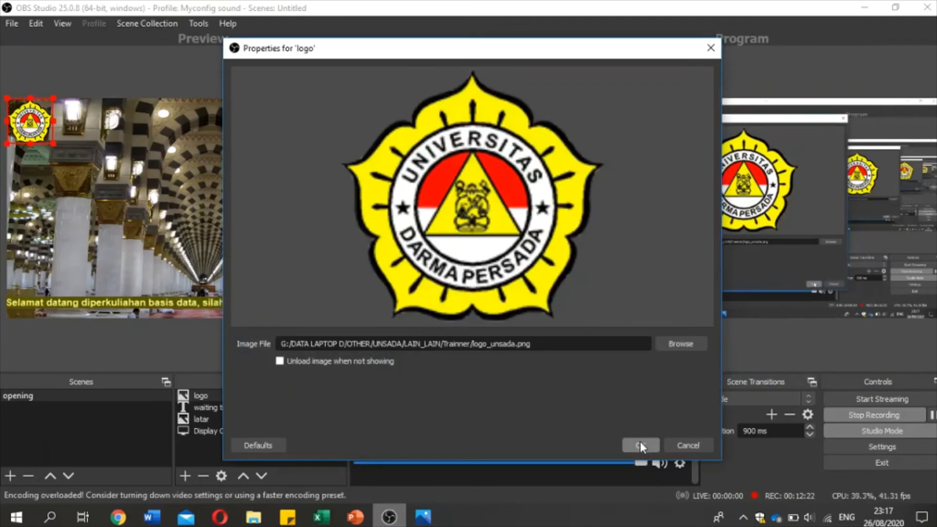
pyautogui.click(640, 445)
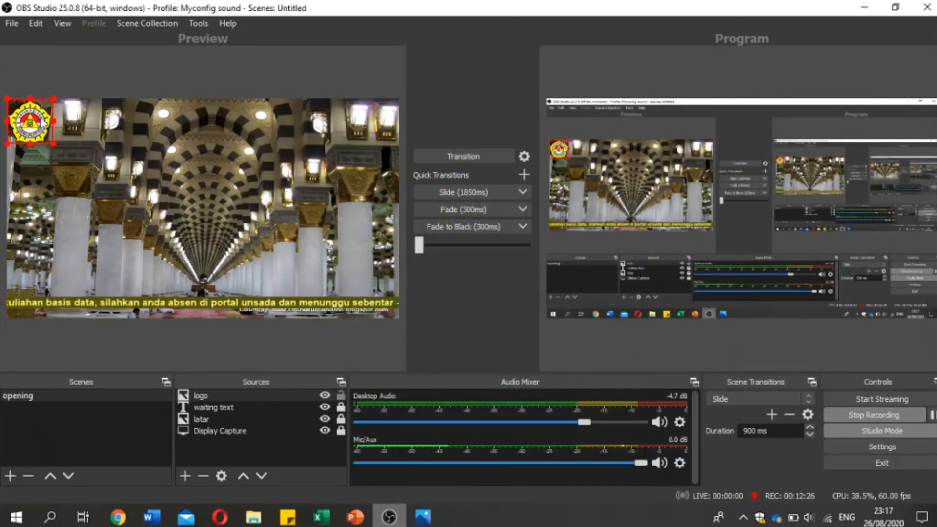
# Step: Move the logo to the upper centre of the preview canvas and deselect it
pyautogui.moveTo(44, 128); pyautogui.dragTo(224, 144)
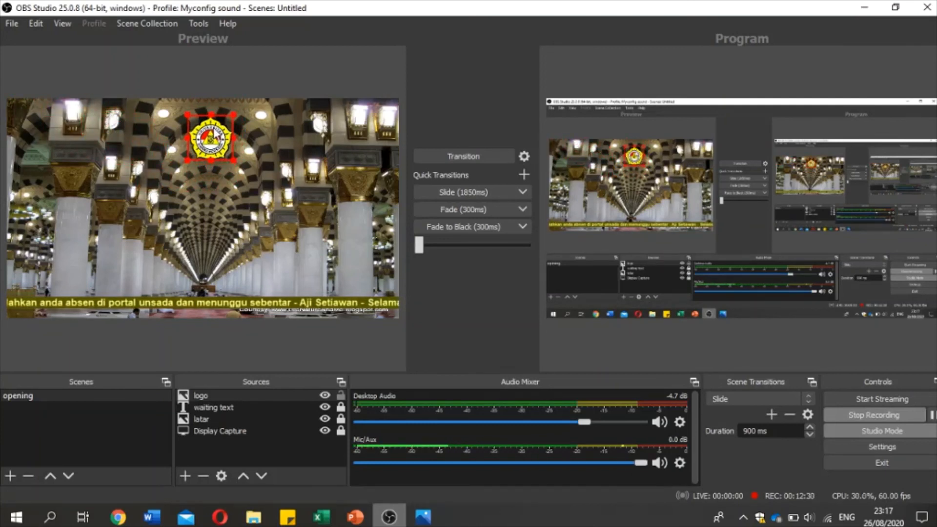
pyautogui.click(271, 211)
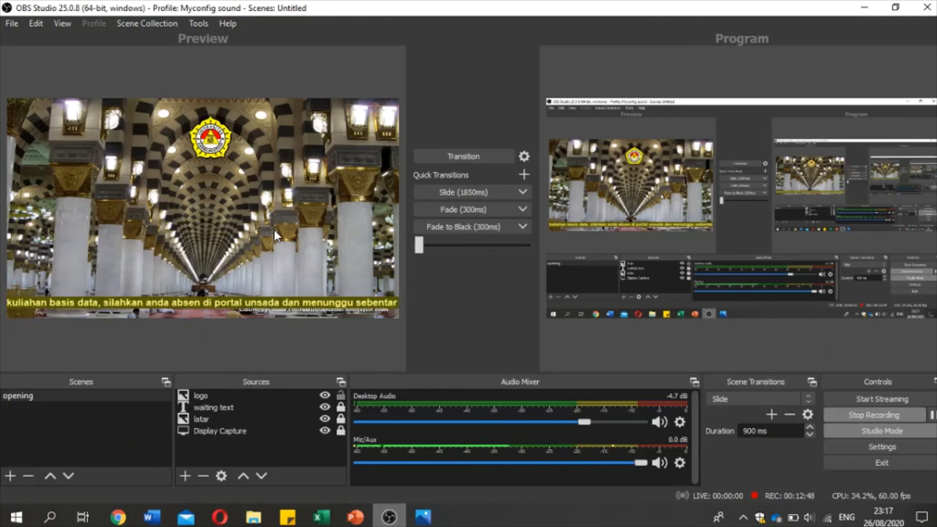
pyautogui.click(191, 476)
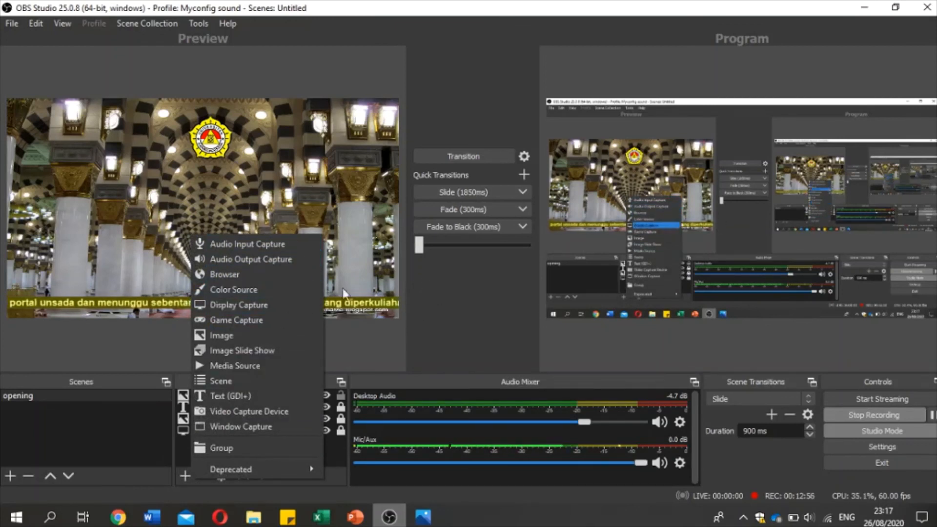
pyautogui.click(456, 309)
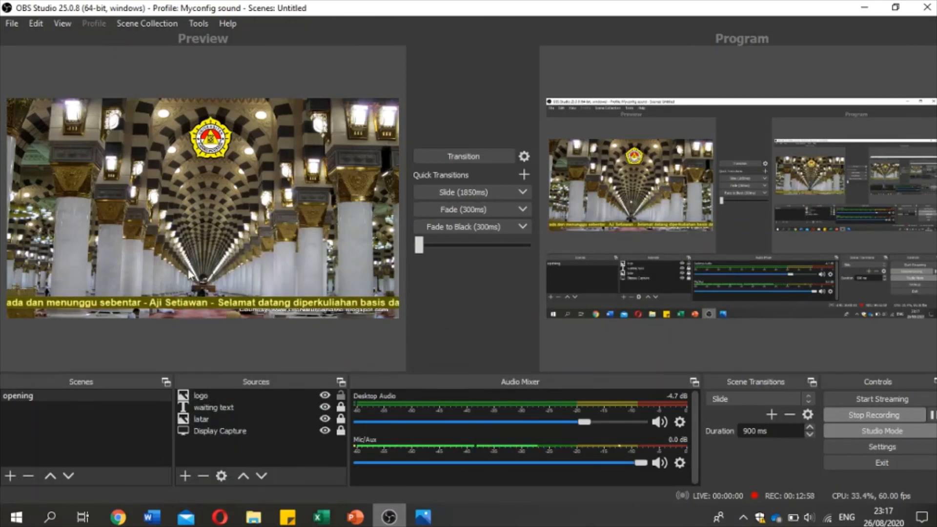